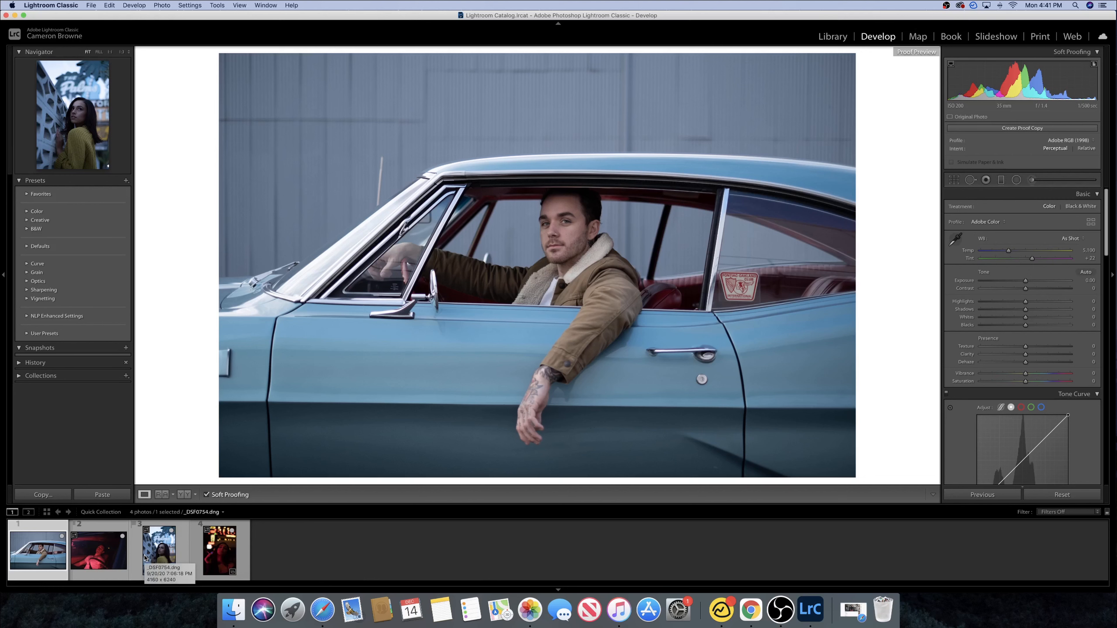
- Open the user presets and apply the F - Portra 160 preset to the blue car photo
{"action": "left_click", "coordinate": [44, 334]}
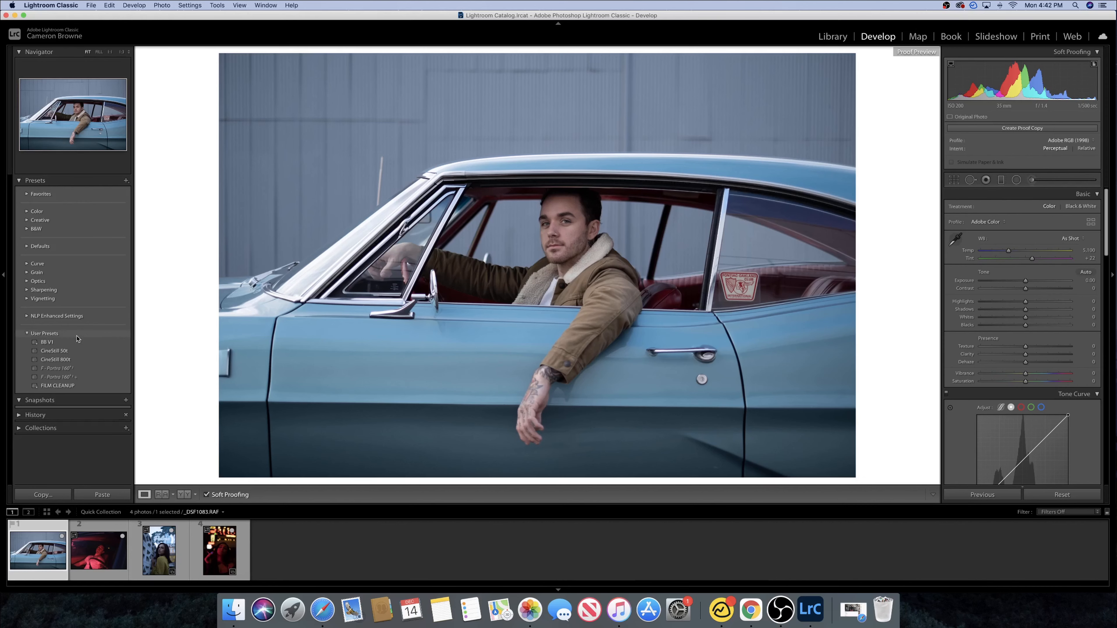
{"action": "left_click", "coordinate": [70, 362]}
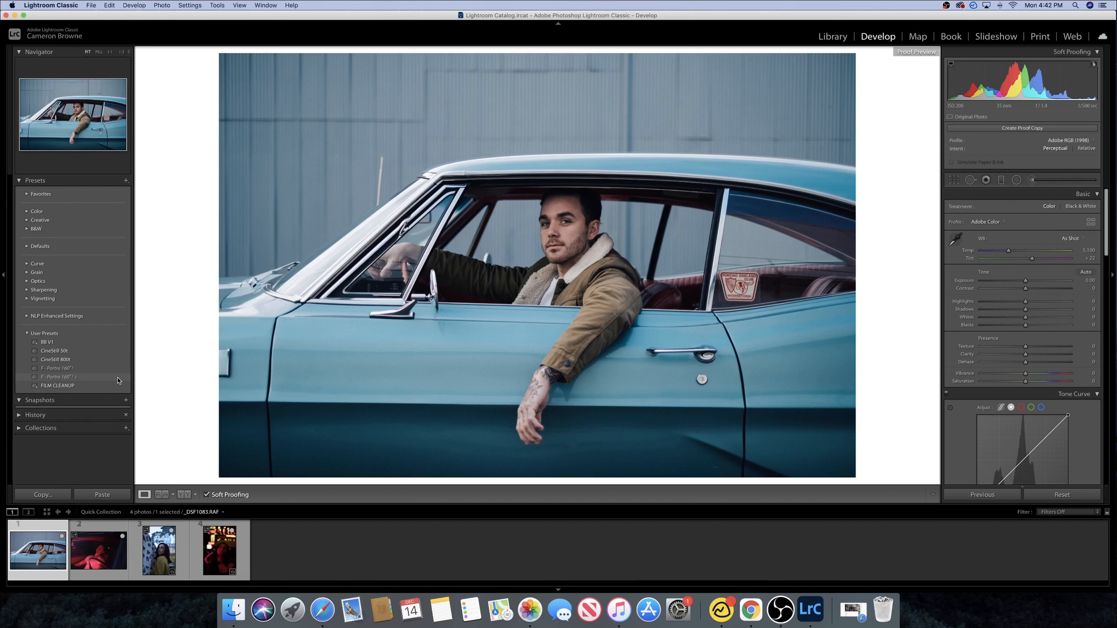
{"action": "left_click", "coordinate": [81, 378]}
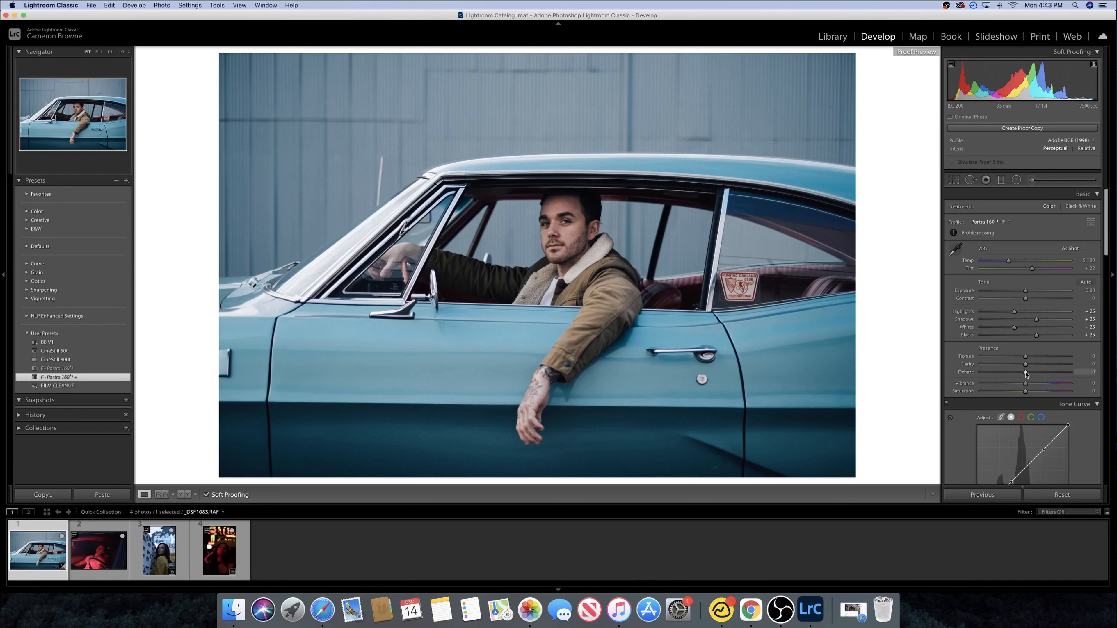
- Lower Dehaze to about -55
{"action": "left_click_drag", "start_coordinate": [1026, 373], "coordinate": [999, 374]}
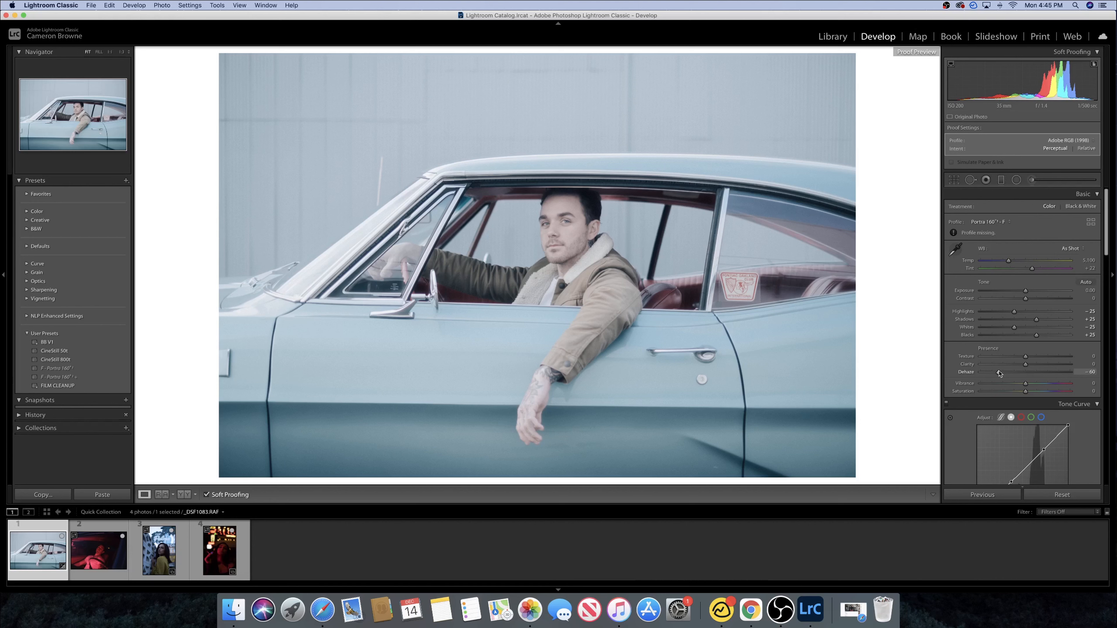
{"action": "mouse_move", "coordinate": [999, 373]}
{"action": "left_mouse_down"}
{"action": "mouse_move", "coordinate": [1010, 373]}
{"action": "mouse_move", "coordinate": [1001, 374]}
{"action": "left_mouse_up"}
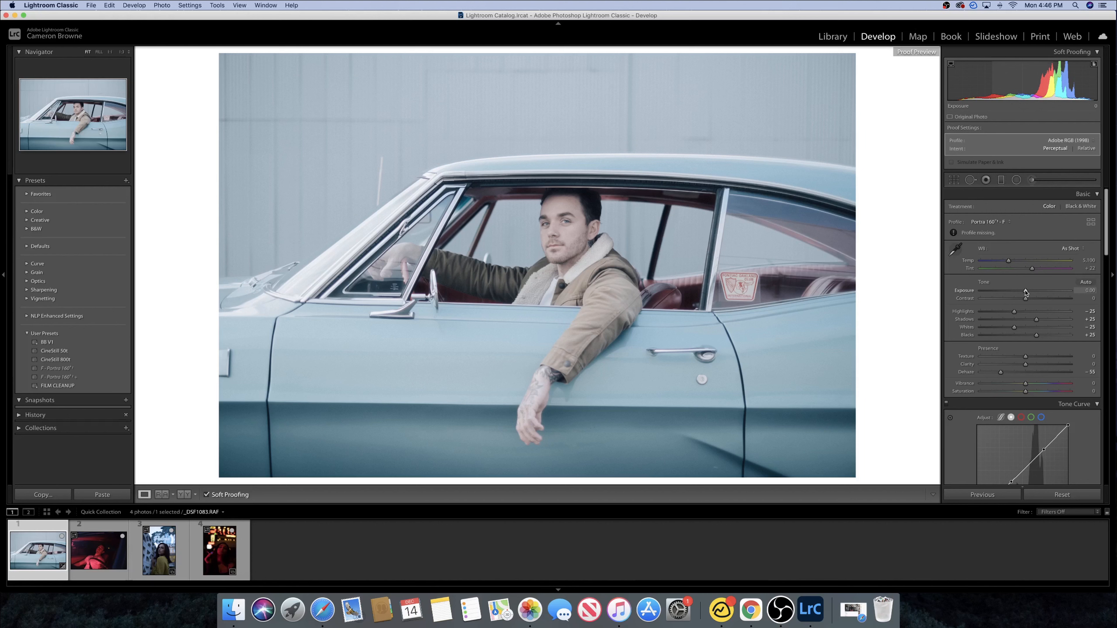
- Adjust the tone sliders: Exposure -0.75, Highlights +53 and Shadows -4
{"action": "left_click_drag", "start_coordinate": [1026, 292], "coordinate": [1019, 293]}
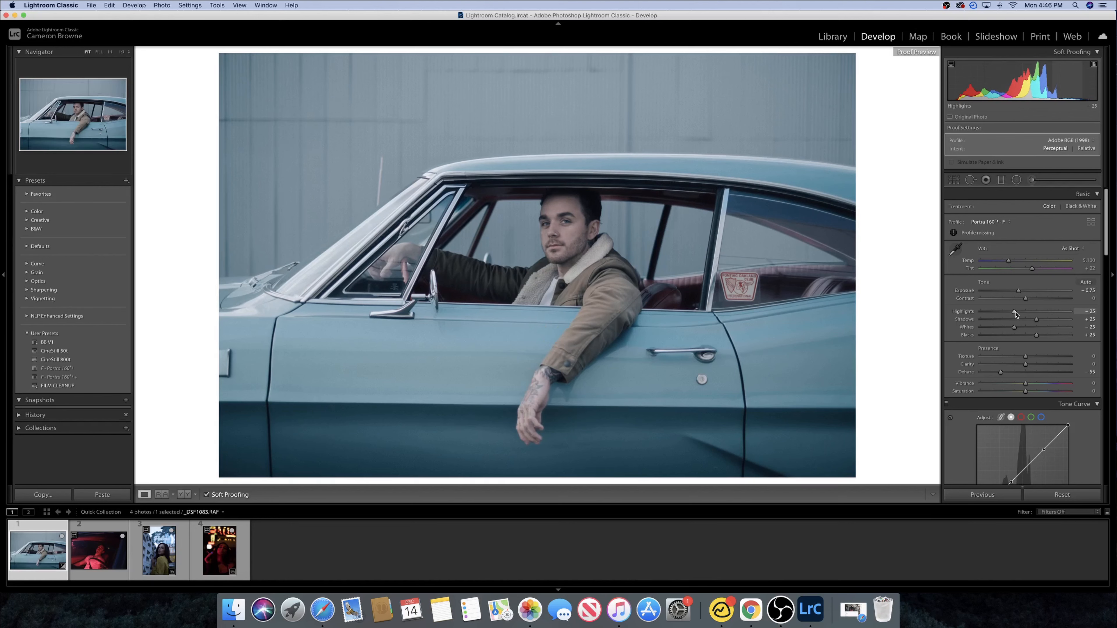
{"action": "left_click_drag", "start_coordinate": [1016, 314], "coordinate": [1040, 313]}
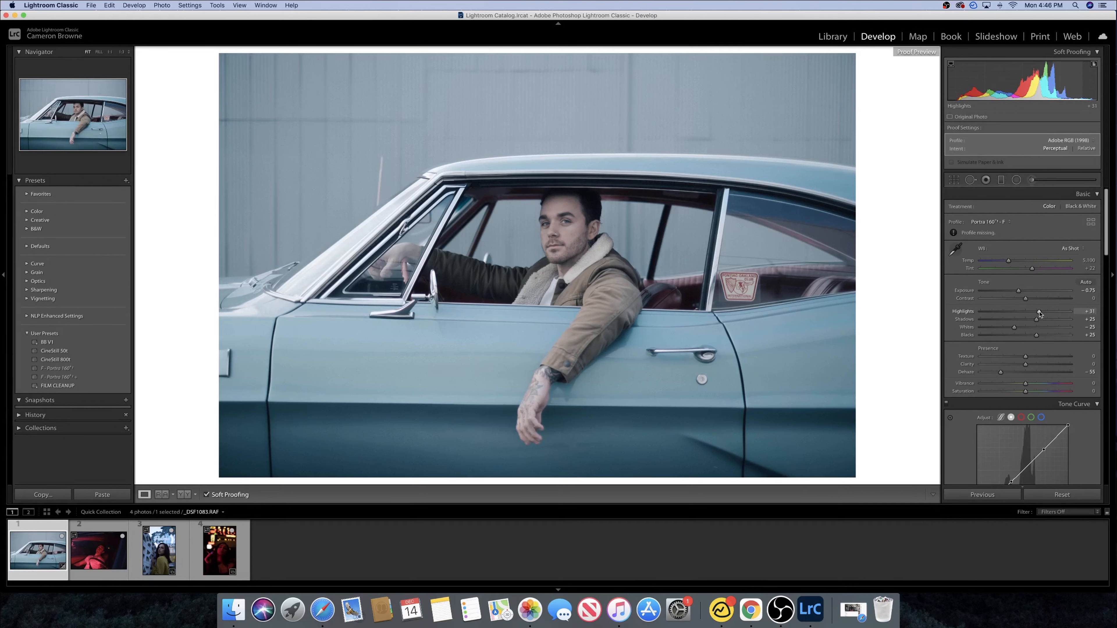
{"action": "mouse_move", "coordinate": [1039, 314]}
{"action": "left_mouse_down"}
{"action": "mouse_move", "coordinate": [1049, 313]}
{"action": "mouse_move", "coordinate": [1025, 322]}
{"action": "left_mouse_up"}
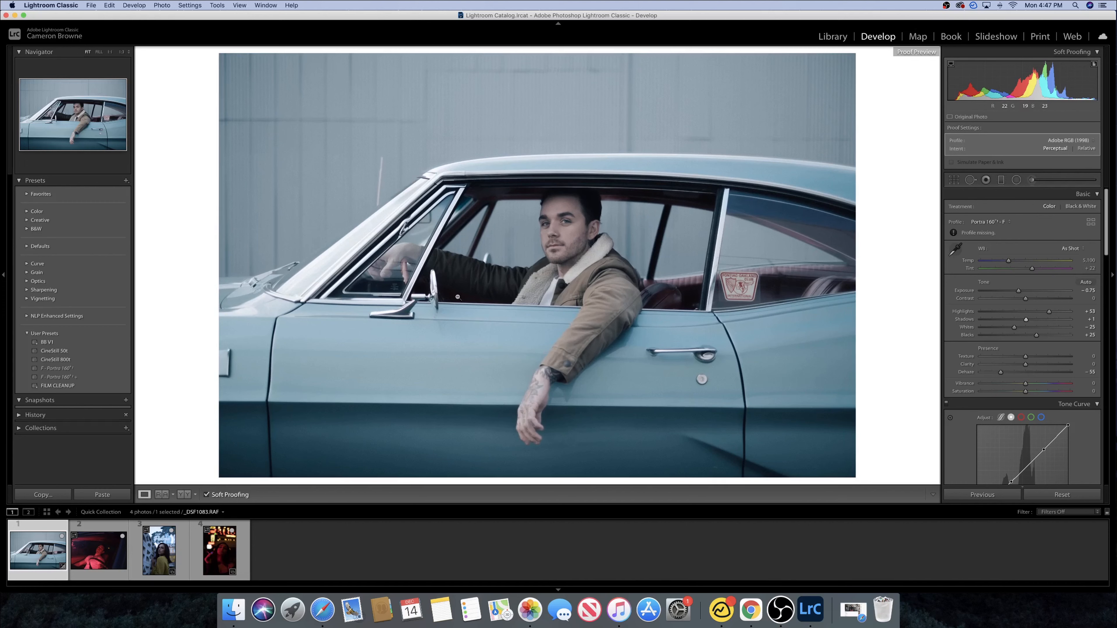
{"action": "left_click_drag", "start_coordinate": [1026, 320], "coordinate": [1038, 322]}
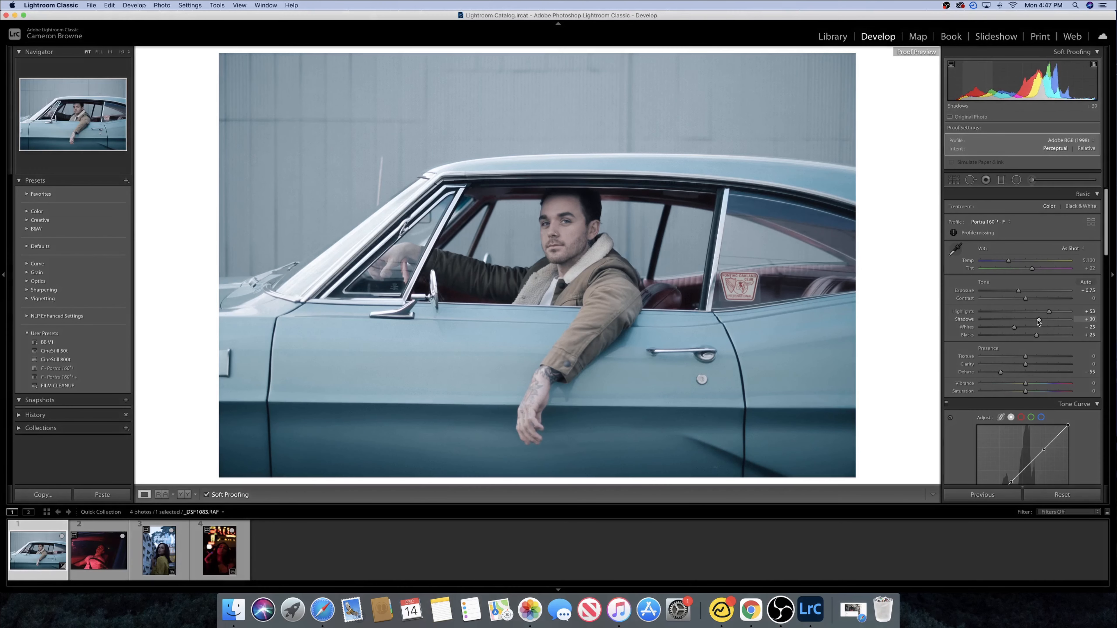
{"action": "left_click_drag", "start_coordinate": [1039, 323], "coordinate": [1022, 320]}
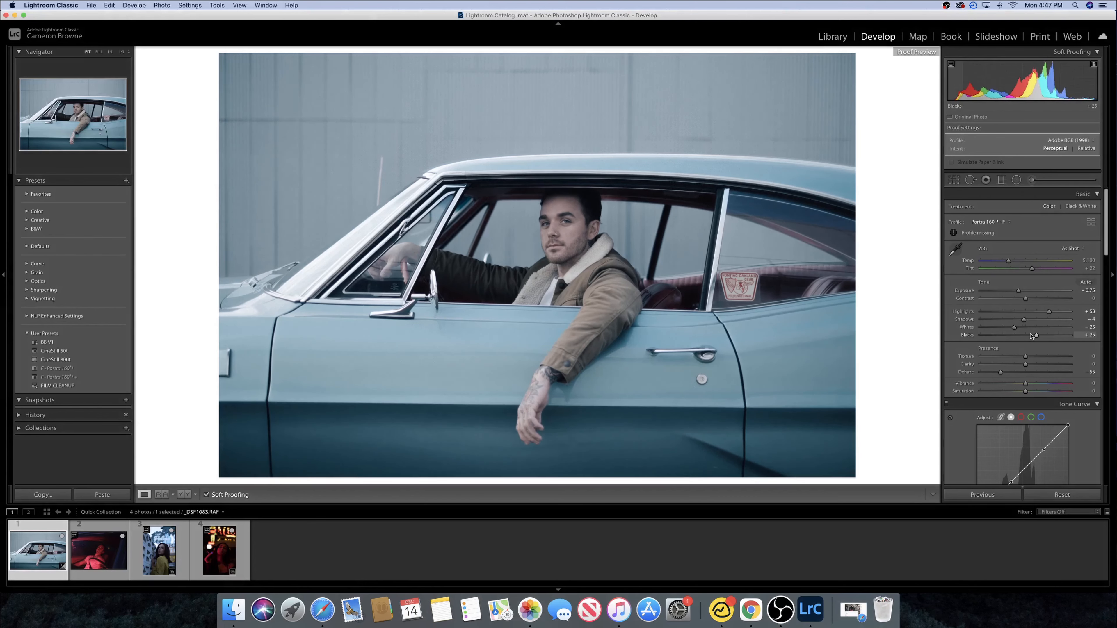
- Set Blacks to +1, Whites to +18 and Saturation to +45
{"action": "left_click_drag", "start_coordinate": [1036, 335], "coordinate": [1026, 337]}
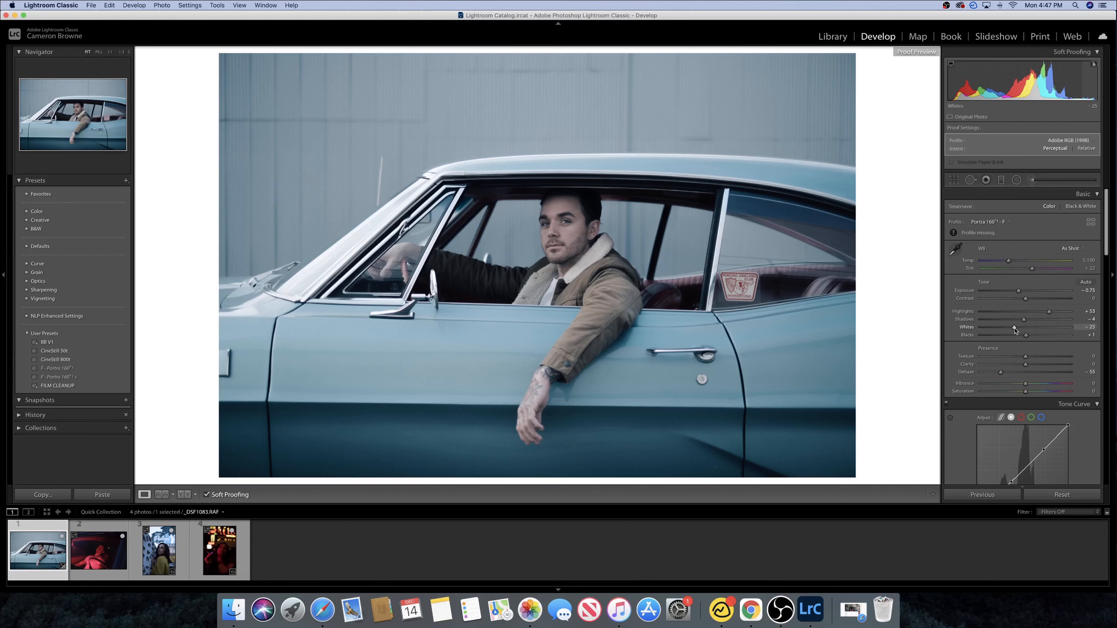
{"action": "left_click_drag", "start_coordinate": [1015, 329], "coordinate": [1033, 330]}
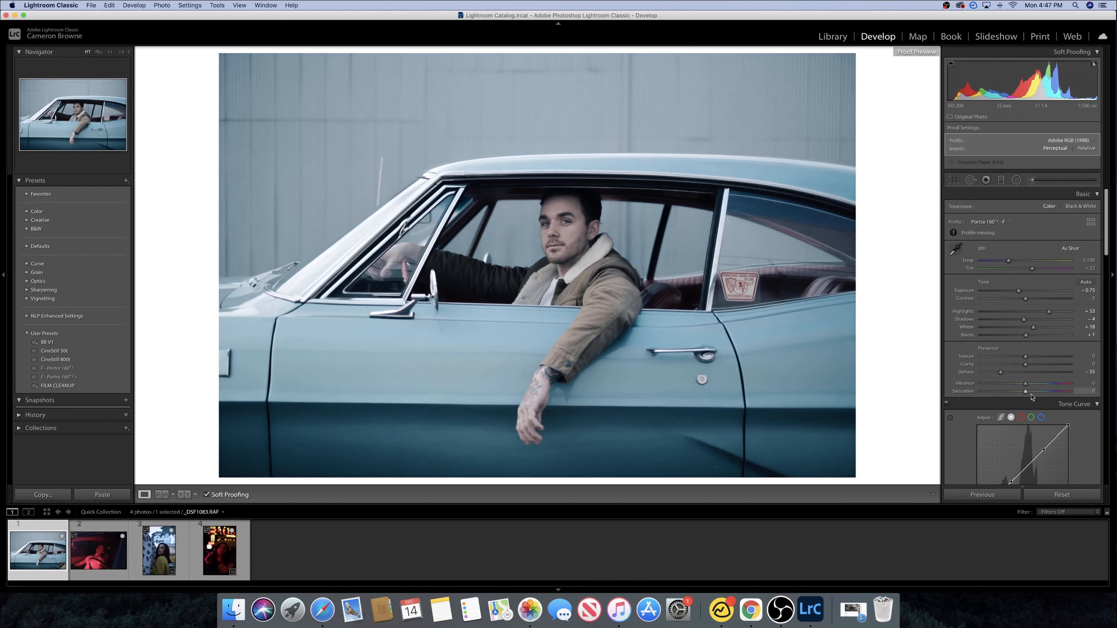
{"action": "left_click_drag", "start_coordinate": [1025, 391], "coordinate": [1046, 393]}
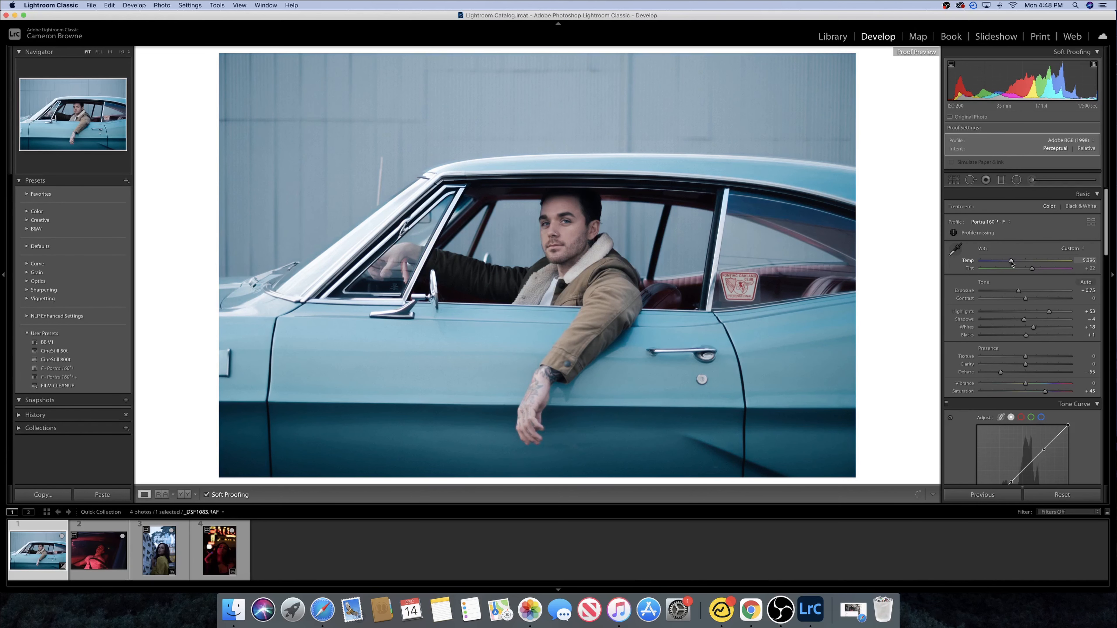
- Set the white balance Temp to 5,653 and Tint to +19
{"action": "left_click_drag", "start_coordinate": [1014, 262], "coordinate": [1014, 262]}
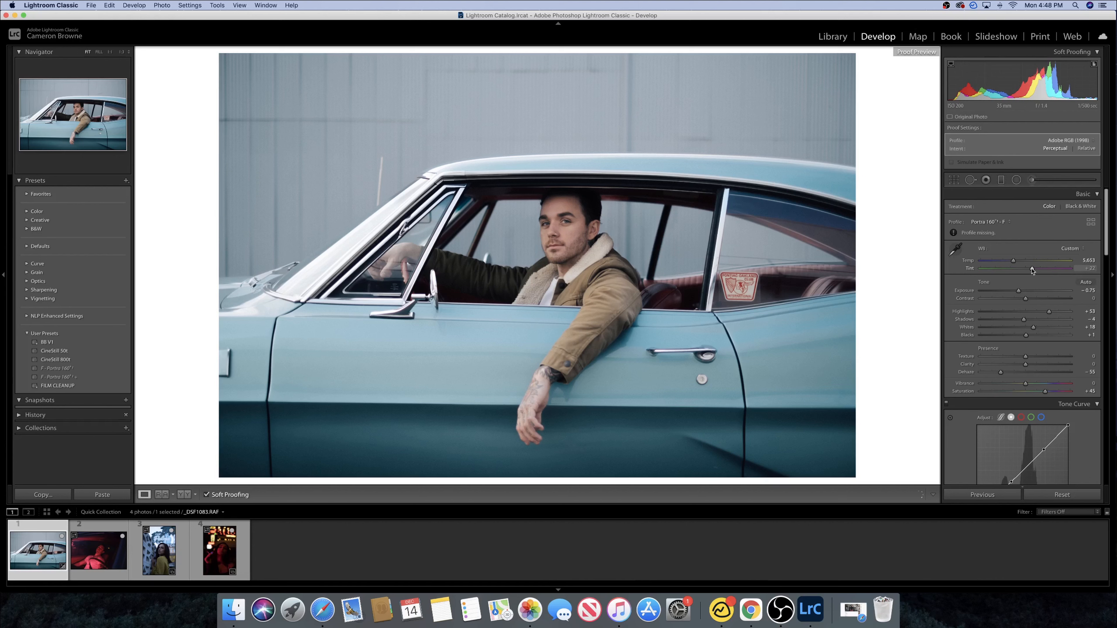
{"action": "left_click_drag", "start_coordinate": [1032, 270], "coordinate": [1031, 271]}
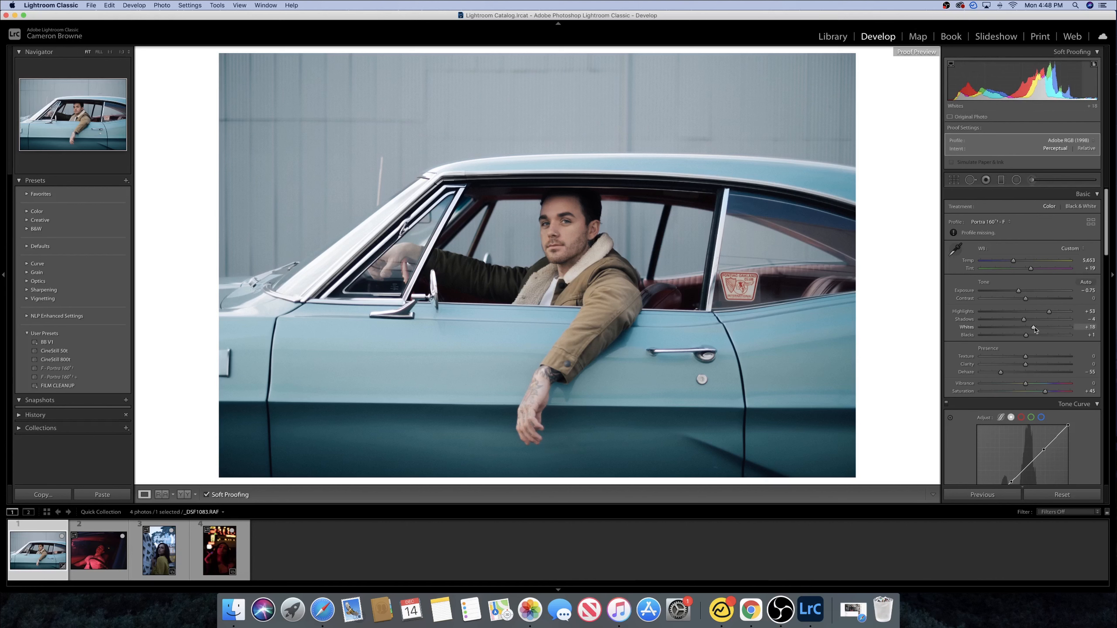
- Raise Whites to +32 and Highlights to +59
{"action": "left_click_drag", "start_coordinate": [1036, 328], "coordinate": [1041, 330]}
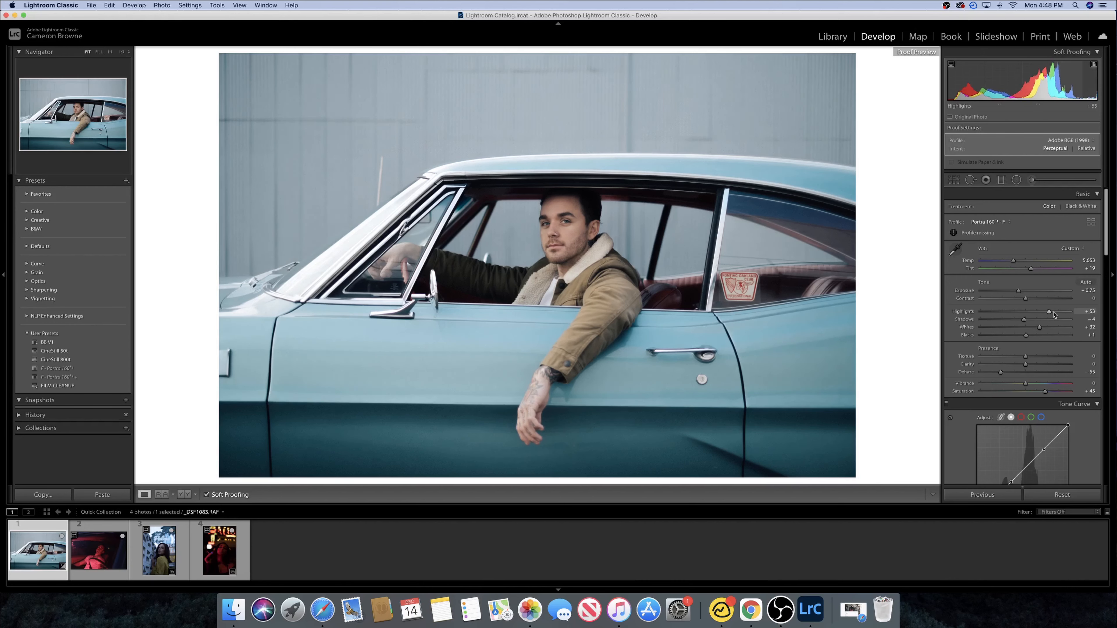
{"action": "left_click_drag", "start_coordinate": [1050, 312], "coordinate": [1052, 312]}
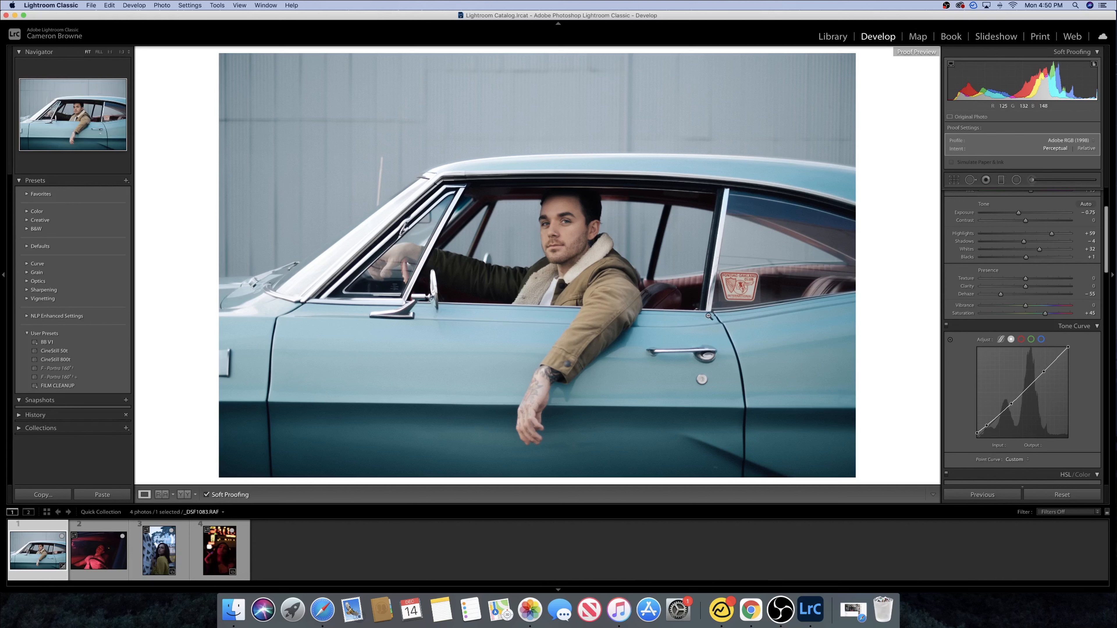
- Set the split toning highlights hue to 205 and saturation to 25
{"action": "scroll", "coordinate": [1025, 362], "scroll_direction": "down", "scroll_amount": 5}
{"action": "scroll", "coordinate": [1025, 364], "scroll_direction": "down", "scroll_amount": 2}
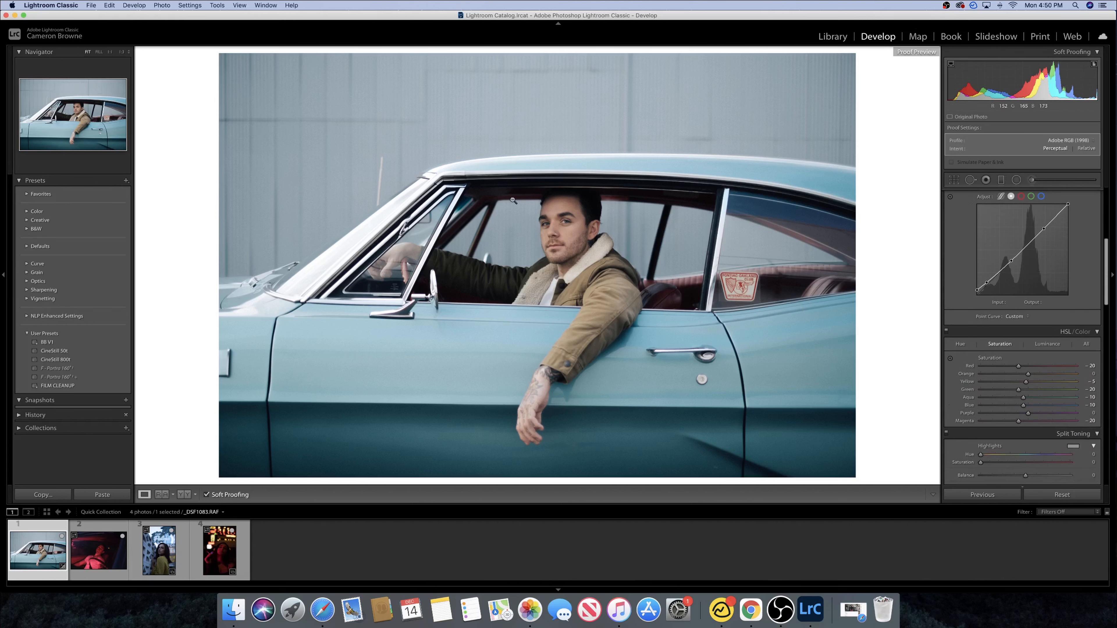
{"action": "scroll", "coordinate": [1051, 388], "scroll_direction": "down", "scroll_amount": 4}
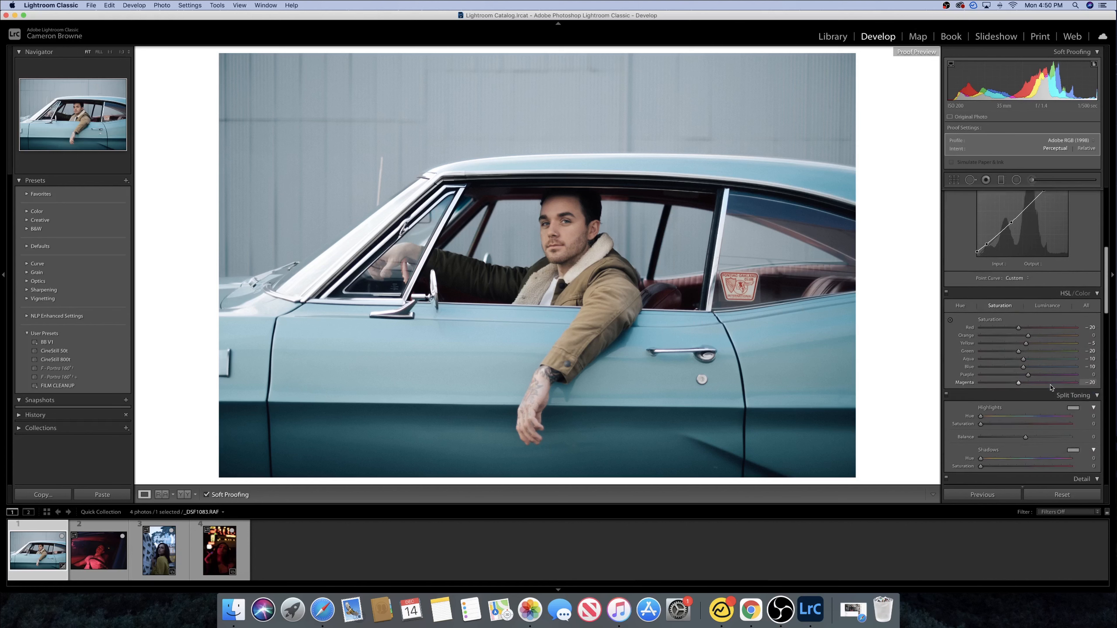
{"action": "scroll", "coordinate": [1051, 387], "scroll_direction": "down", "scroll_amount": 1}
{"action": "left_click_drag", "start_coordinate": [980, 356], "coordinate": [1004, 366]}
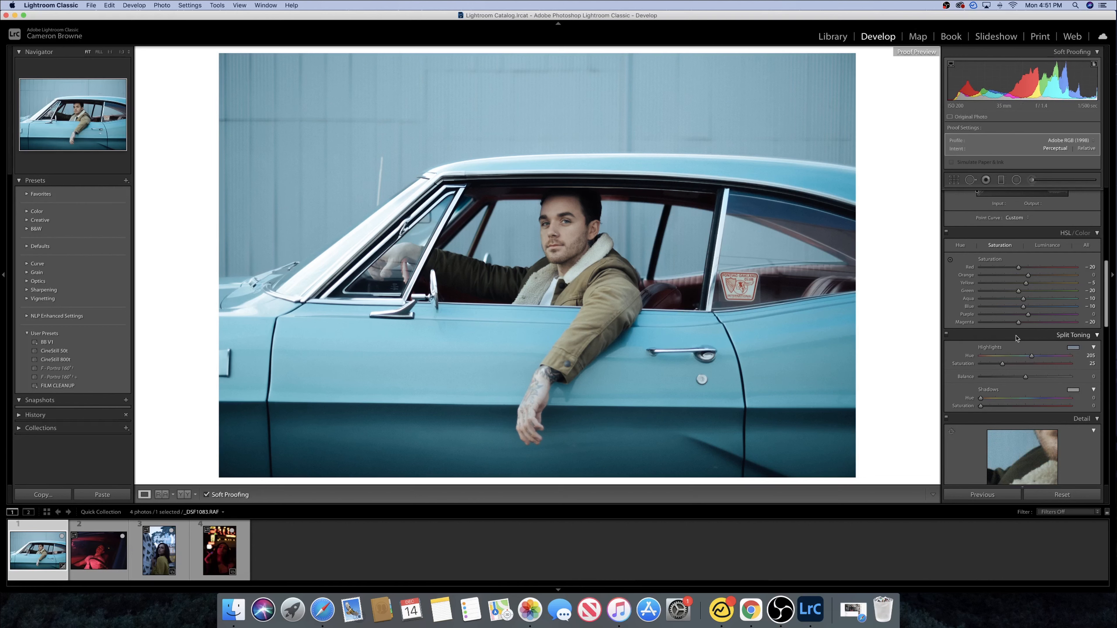
- Cool the white balance to Temp 4,547 with Tint +33
{"action": "scroll", "coordinate": [1016, 307], "scroll_direction": "up", "scroll_amount": 8}
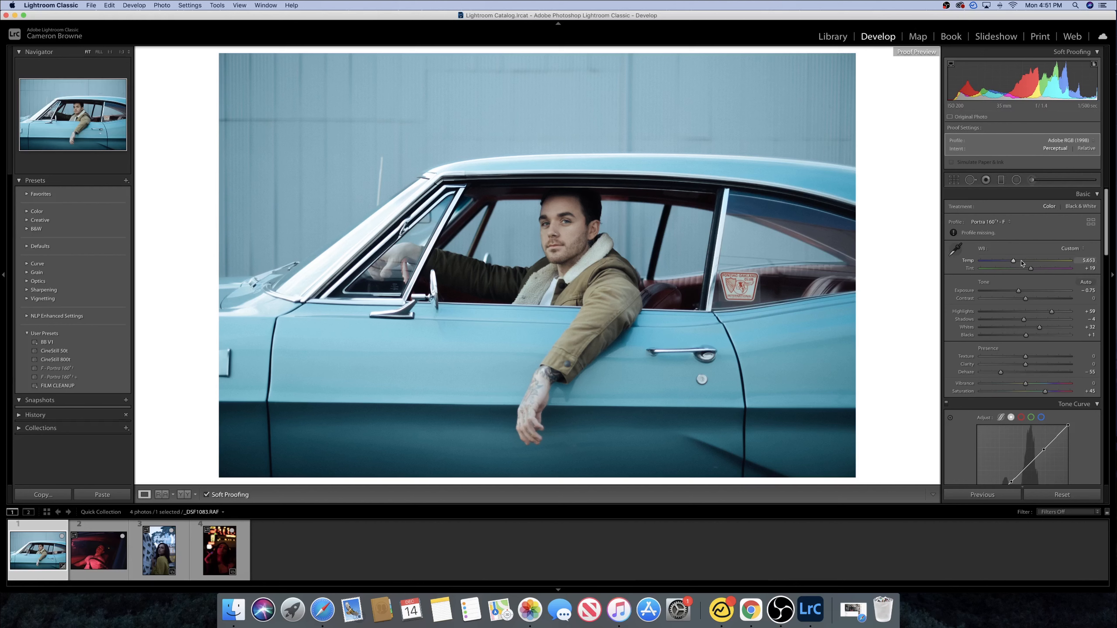
{"action": "mouse_move", "coordinate": [1020, 263]}
{"action": "left_mouse_down"}
{"action": "mouse_move", "coordinate": [1035, 268]}
{"action": "mouse_move", "coordinate": [1021, 257]}
{"action": "left_mouse_up"}
- Set Exposure to -0.73 and Contrast to +6
{"action": "scroll", "coordinate": [1023, 263], "scroll_direction": "down", "scroll_amount": 1}
{"action": "scroll", "coordinate": [1036, 267], "scroll_direction": "down", "scroll_amount": 1}
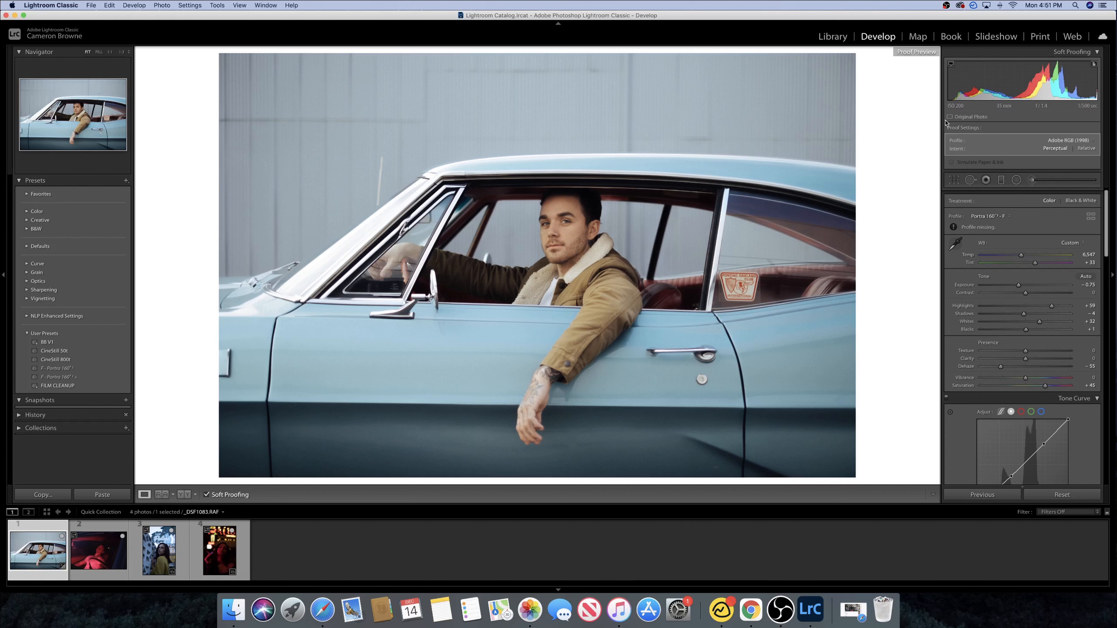
{"action": "left_click_drag", "start_coordinate": [1020, 94], "coordinate": [1022, 93]}
{"action": "left_click_drag", "start_coordinate": [1027, 295], "coordinate": [1029, 296]}
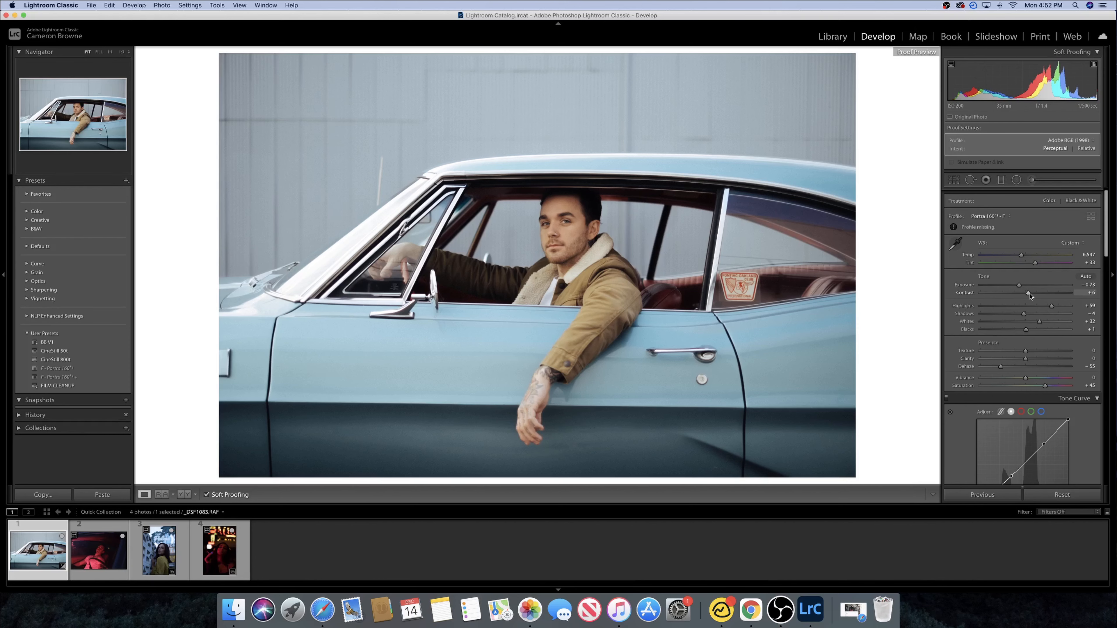
- Crop the photo to a 16 x 9 aspect ratio, straighten it by an angle of -0.78, and reposition the frame
{"action": "left_click", "coordinate": [954, 179]}
{"action": "left_click", "coordinate": [1078, 209]}
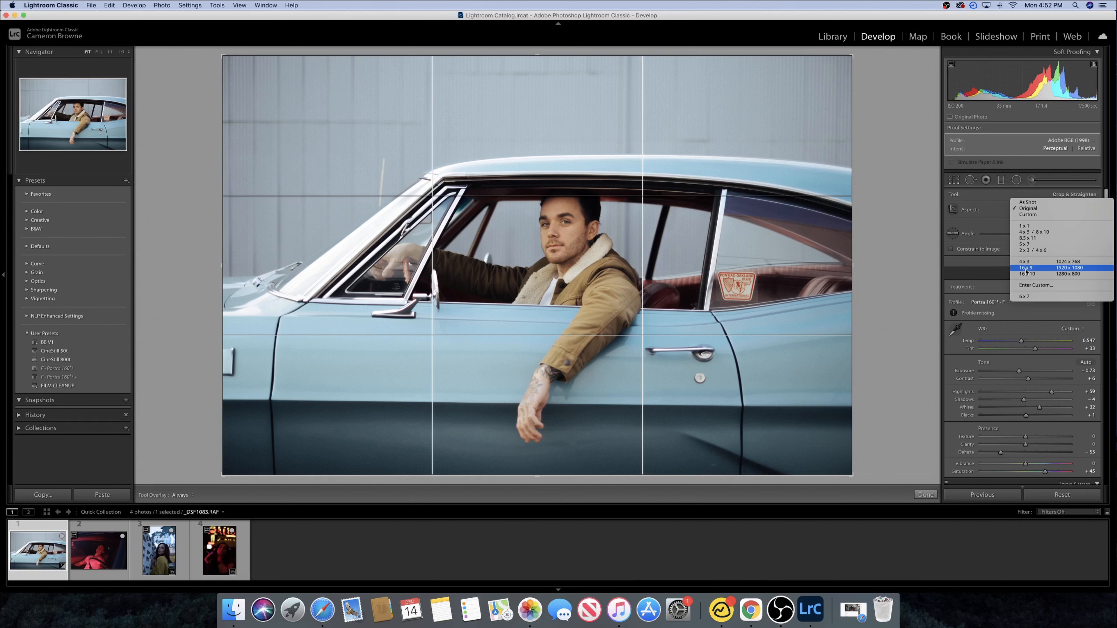
{"action": "left_click", "coordinate": [1026, 268]}
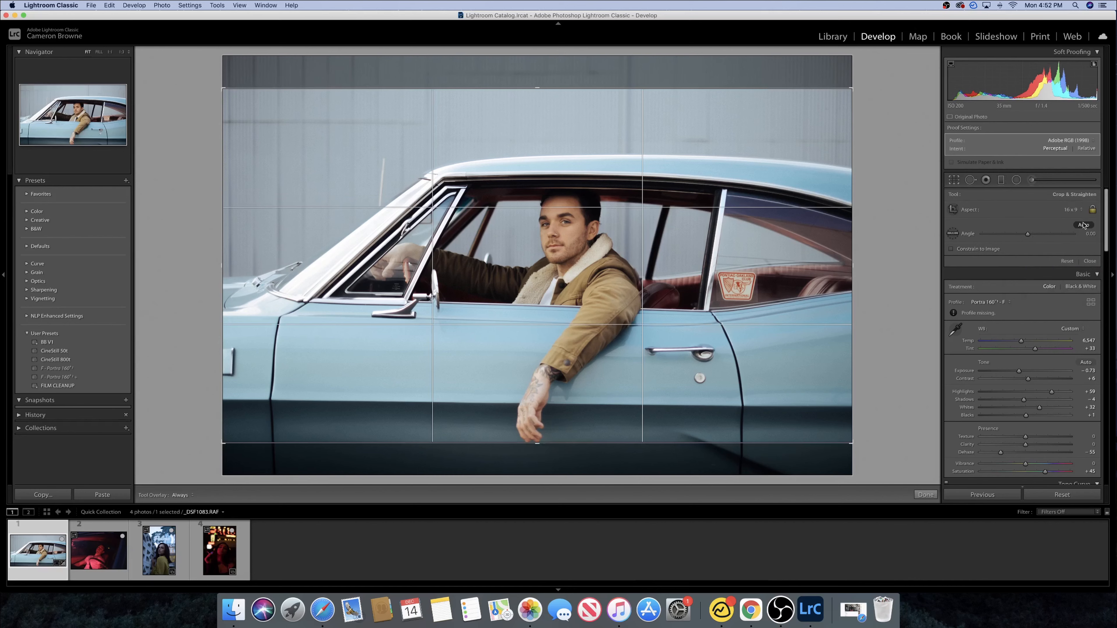
{"action": "left_click_drag", "start_coordinate": [1028, 233], "coordinate": [1027, 235]}
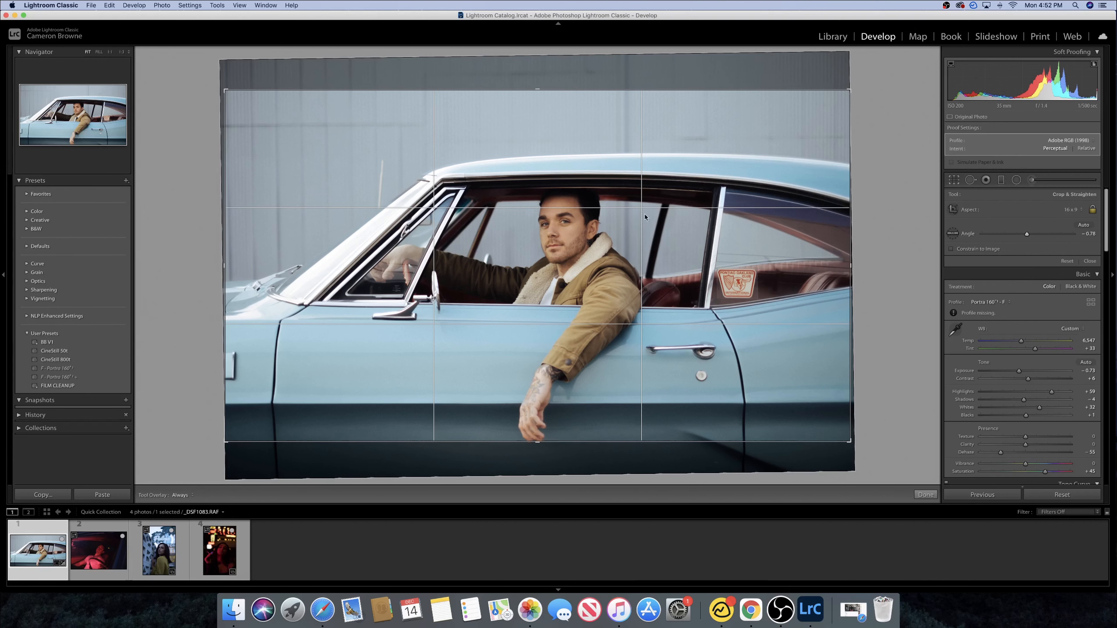
{"action": "left_click_drag", "start_coordinate": [670, 187], "coordinate": [670, 179]}
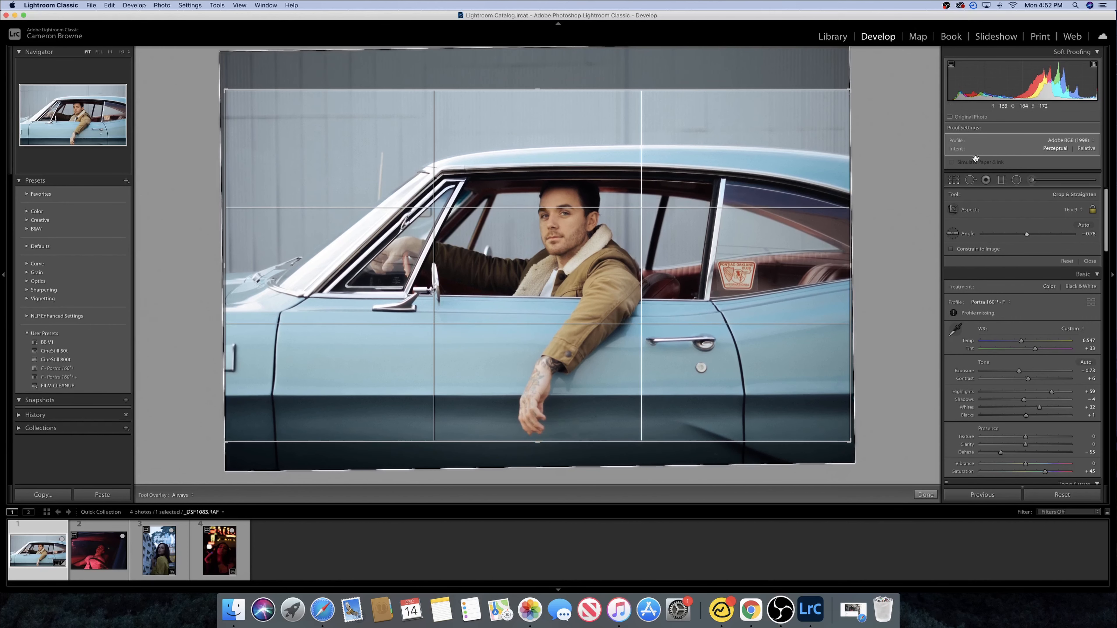
{"action": "key", "text": "Return"}
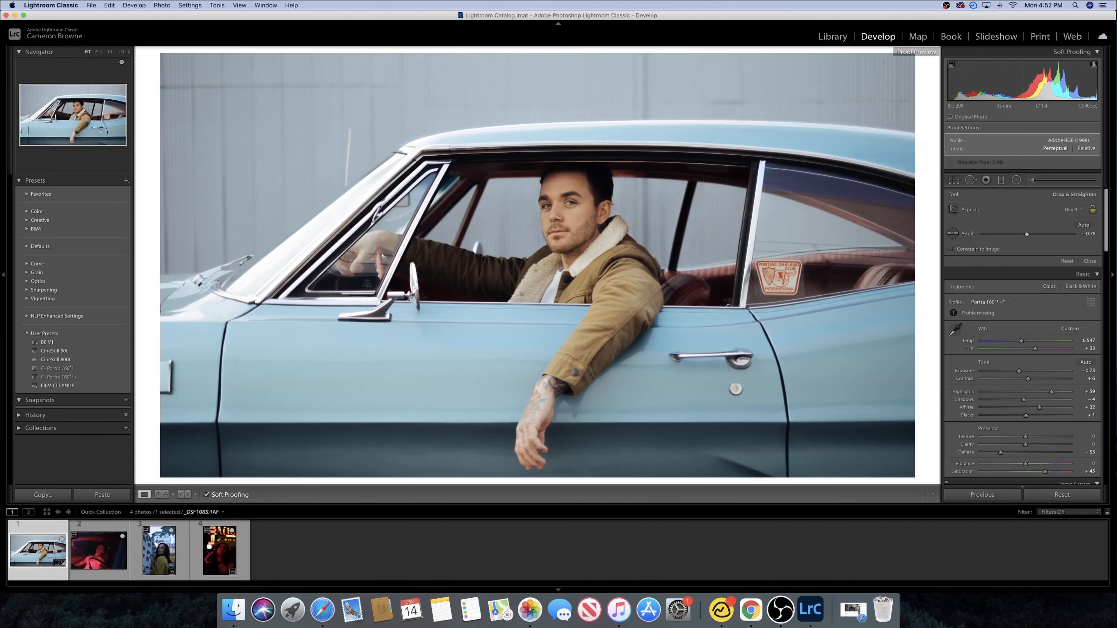
{"action": "left_click", "coordinate": [121, 52]}
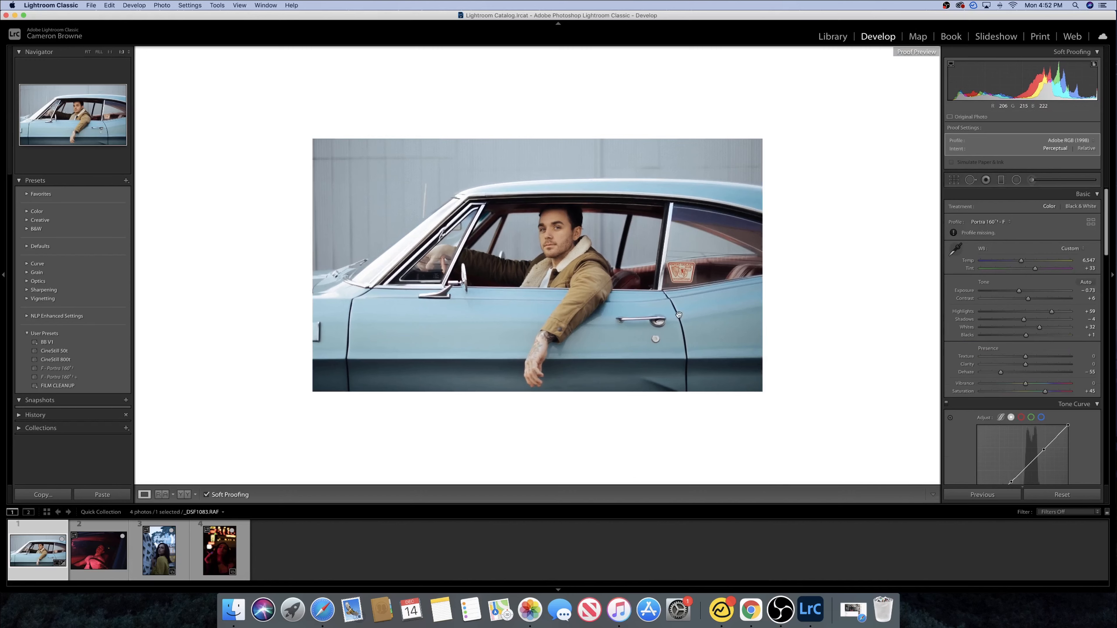
{"action": "left_click", "coordinate": [568, 234]}
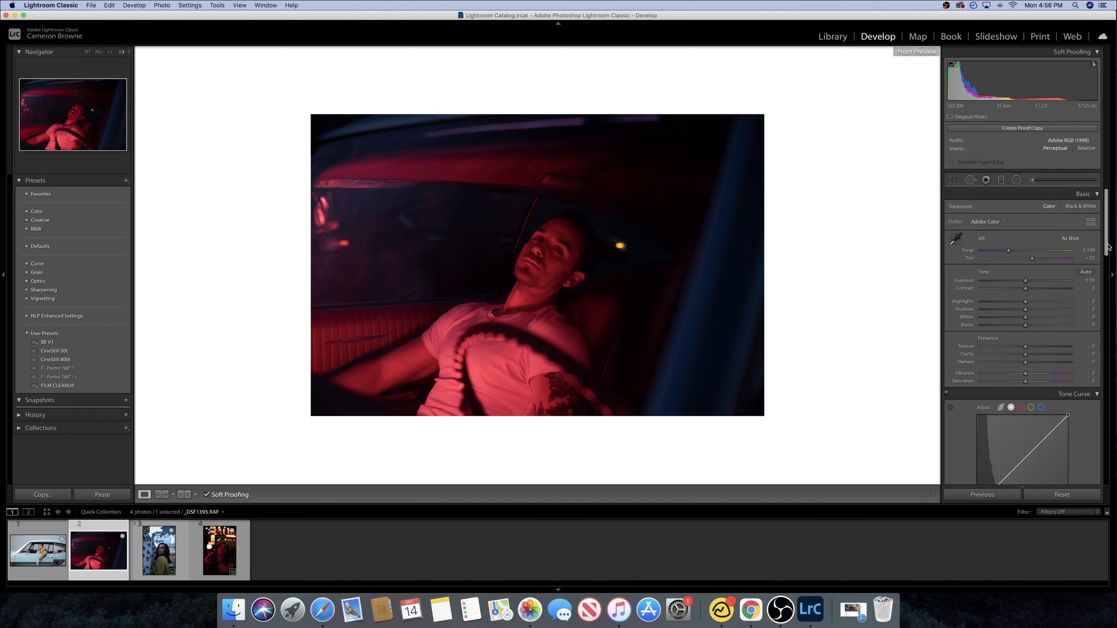
- On the red-lit driver photo, set Exposure to +1.50 and apply the F - Portra 160 preset
{"action": "left_click_drag", "start_coordinate": [1026, 281], "coordinate": [1039, 281]}
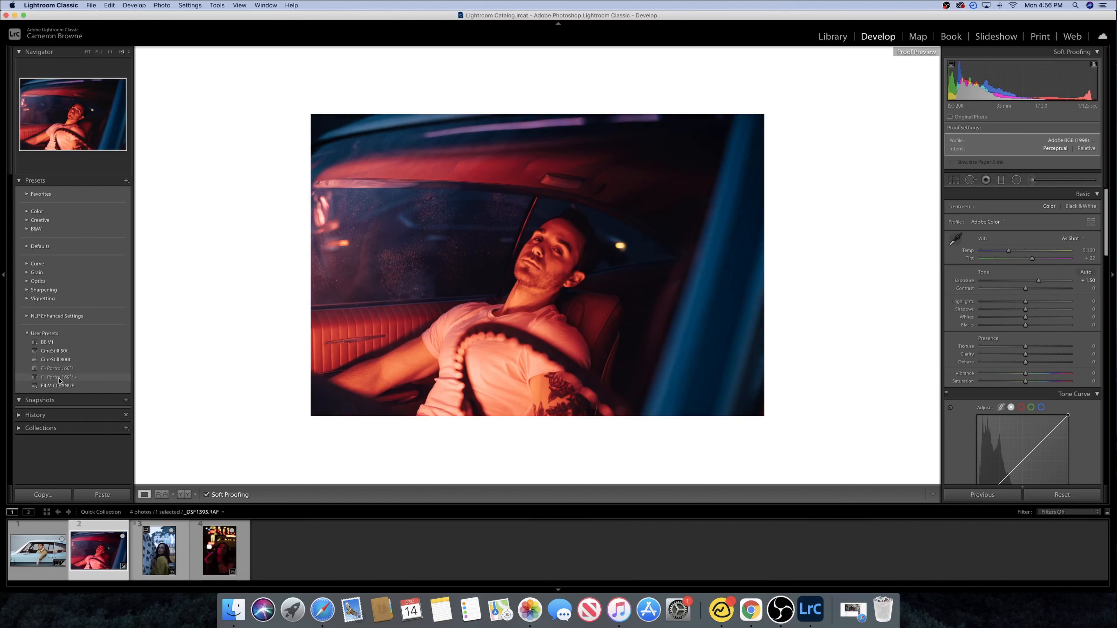
{"action": "left_click", "coordinate": [59, 378]}
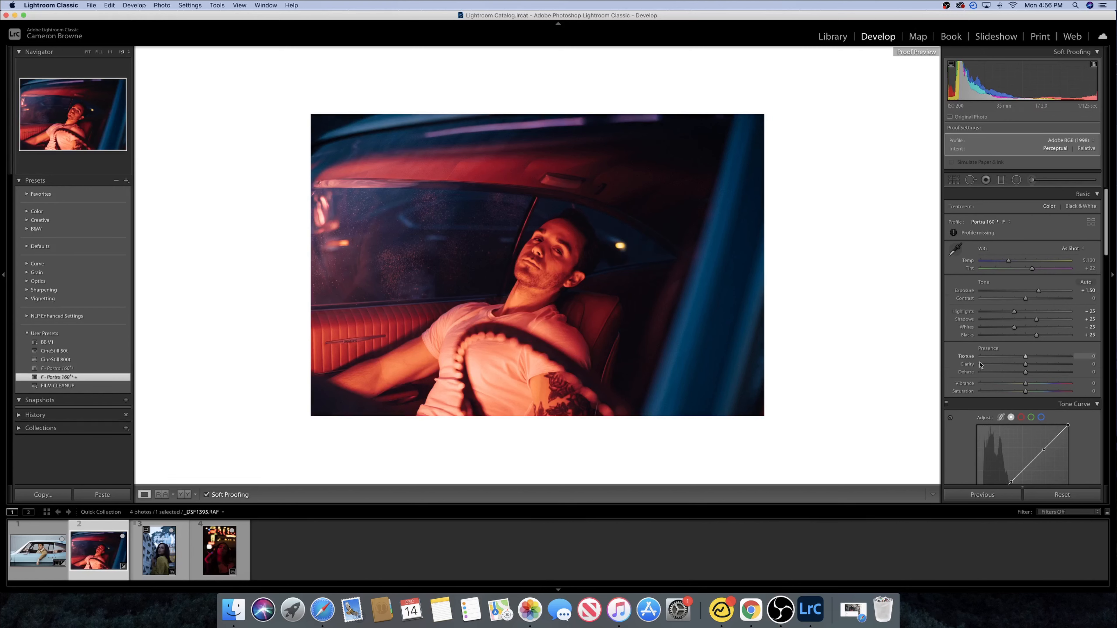
- Lower Dehaze to -60
{"action": "left_click", "coordinate": [996, 373]}
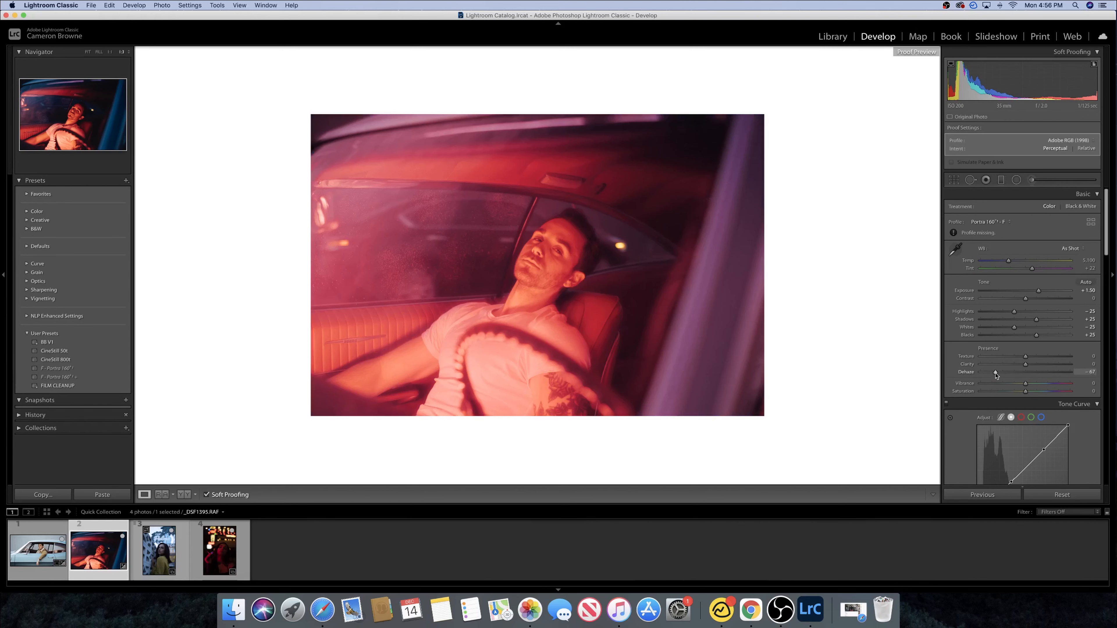
{"action": "left_click_drag", "start_coordinate": [996, 375], "coordinate": [1000, 376]}
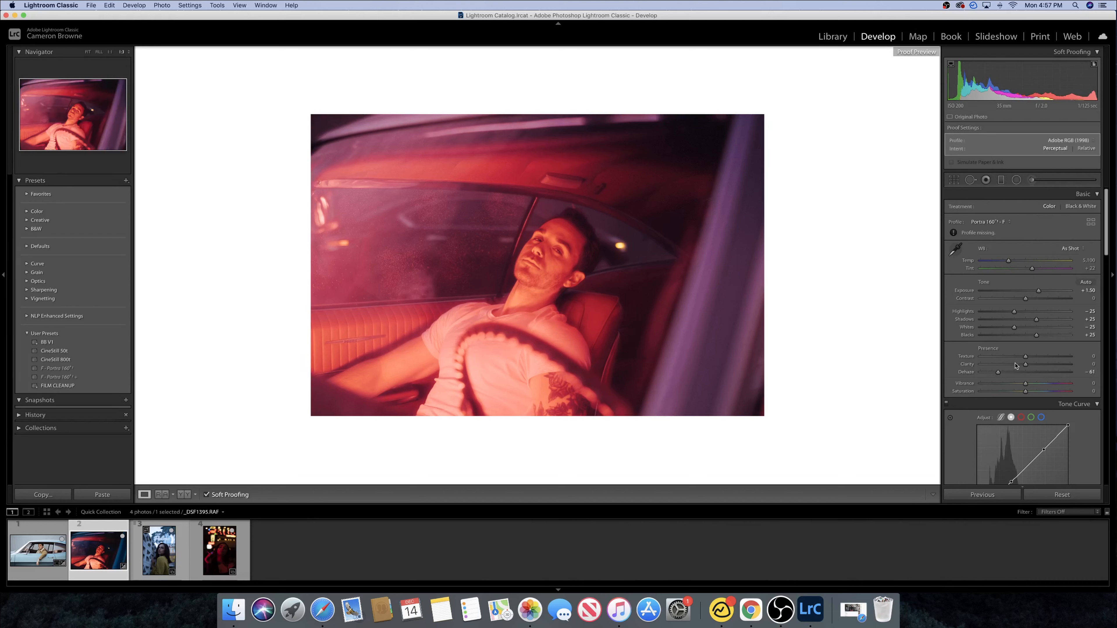
{"action": "left_click_drag", "start_coordinate": [998, 374], "coordinate": [996, 373]}
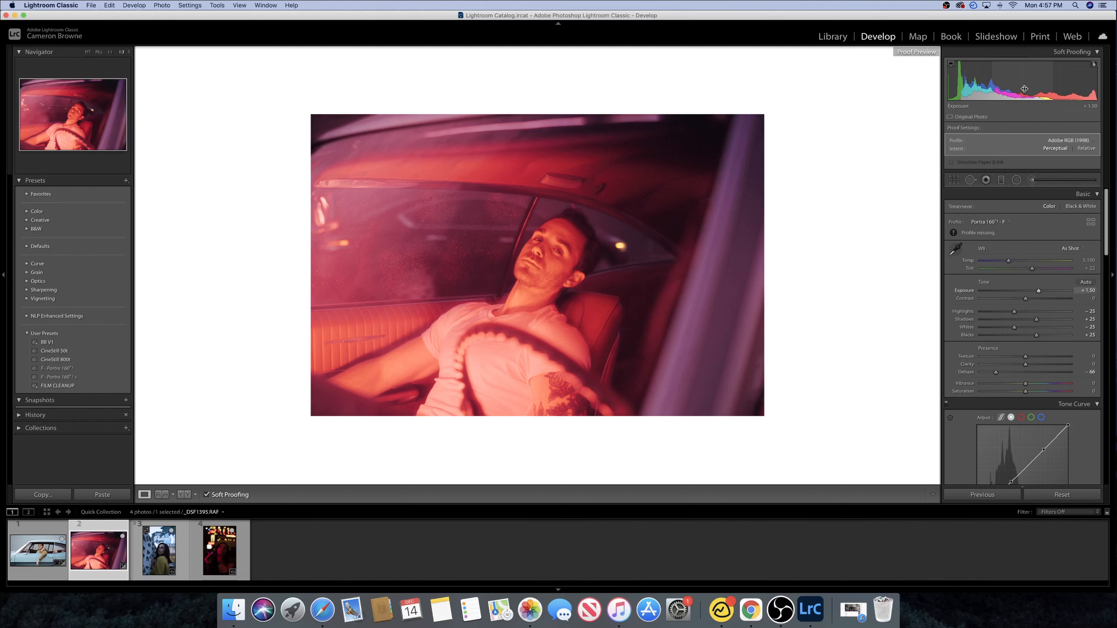
- Lower Exposure on the red-lit driver photo to about +0.50
{"action": "left_click_drag", "start_coordinate": [1024, 89], "coordinate": [1000, 89]}
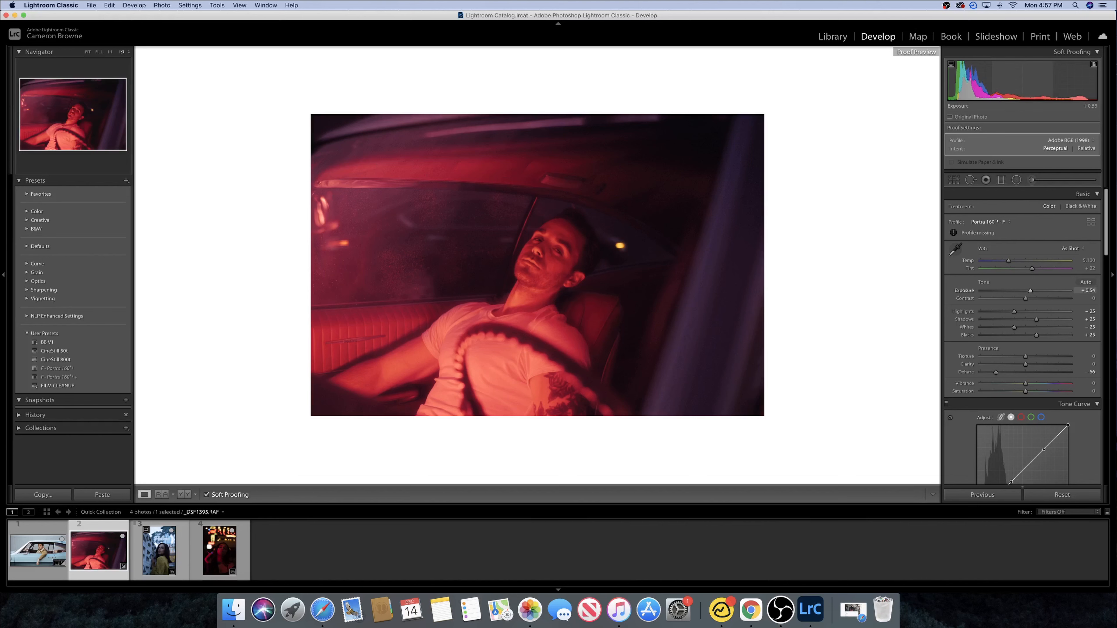
{"action": "left_click_drag", "start_coordinate": [973, 87], "coordinate": [969, 87]}
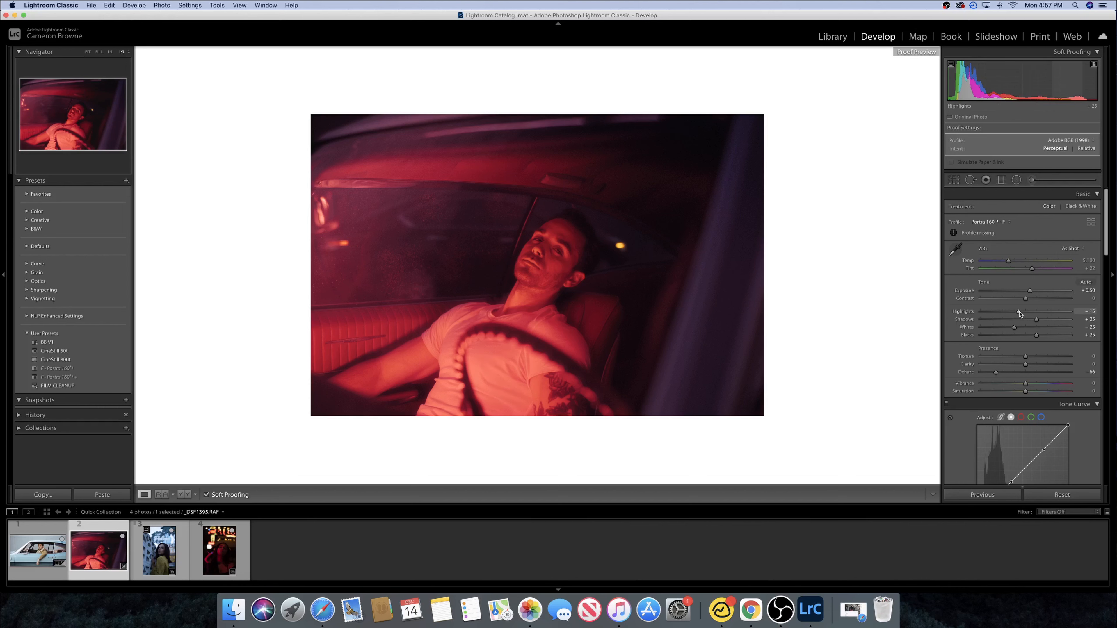
- Raise Highlights, undo the last change, leaving Highlights at +24
{"action": "left_click_drag", "start_coordinate": [1019, 313], "coordinate": [1032, 315]}
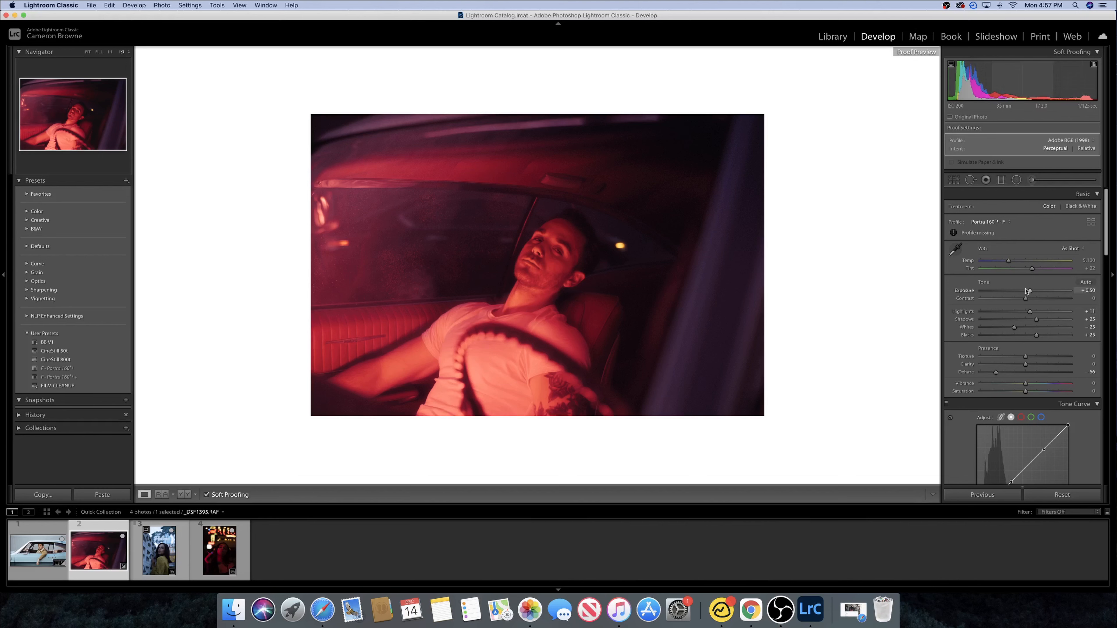
{"action": "left_click_drag", "start_coordinate": [1033, 314], "coordinate": [1049, 313]}
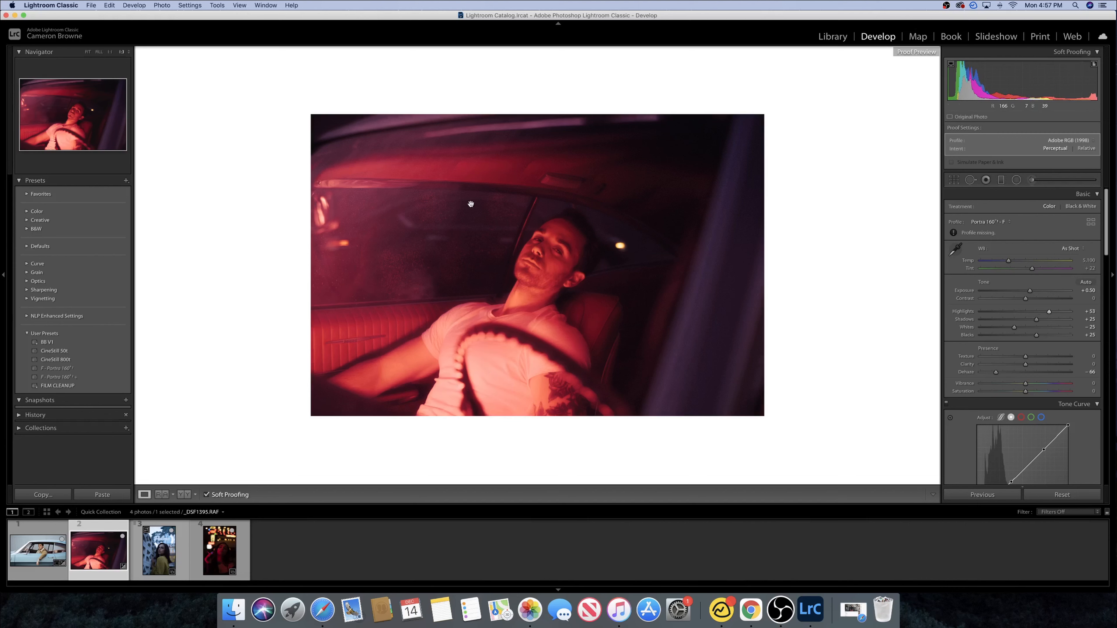
{"action": "key", "text": "super+z"}
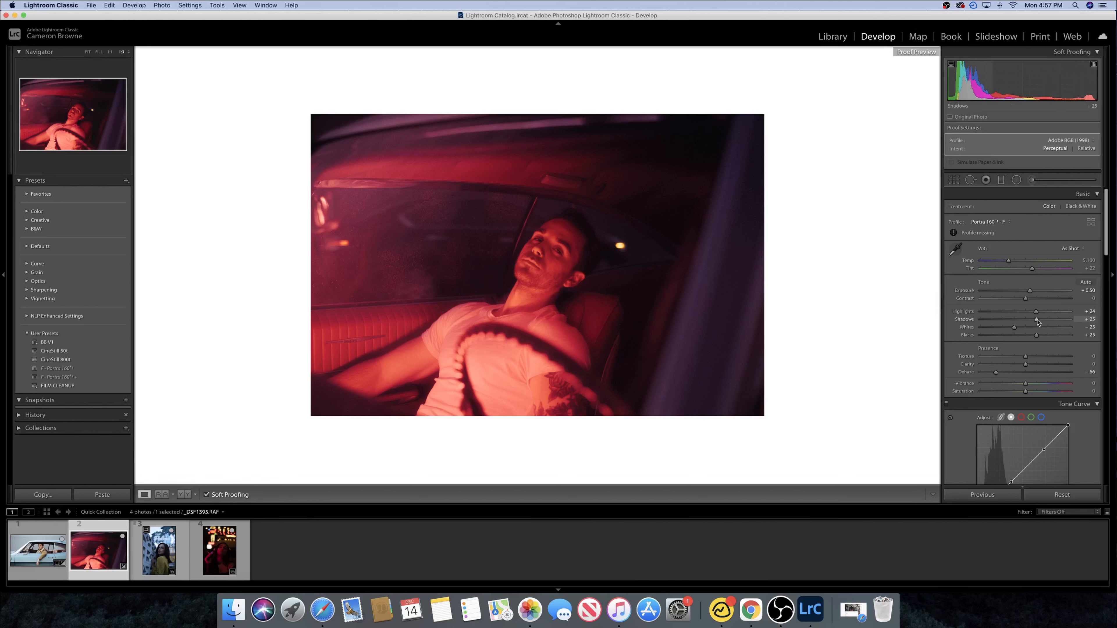
- Lower Shadows to -31, zooming into the photo briefly to check detail
{"action": "left_click_drag", "start_coordinate": [1034, 322], "coordinate": [1012, 323]}
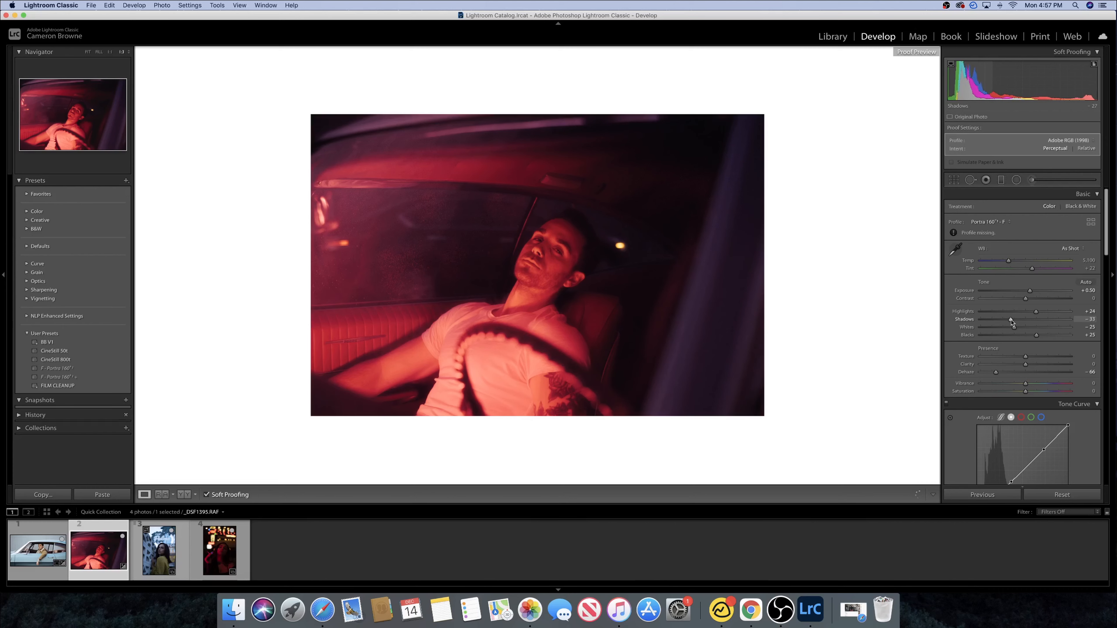
{"action": "left_click", "coordinate": [645, 288]}
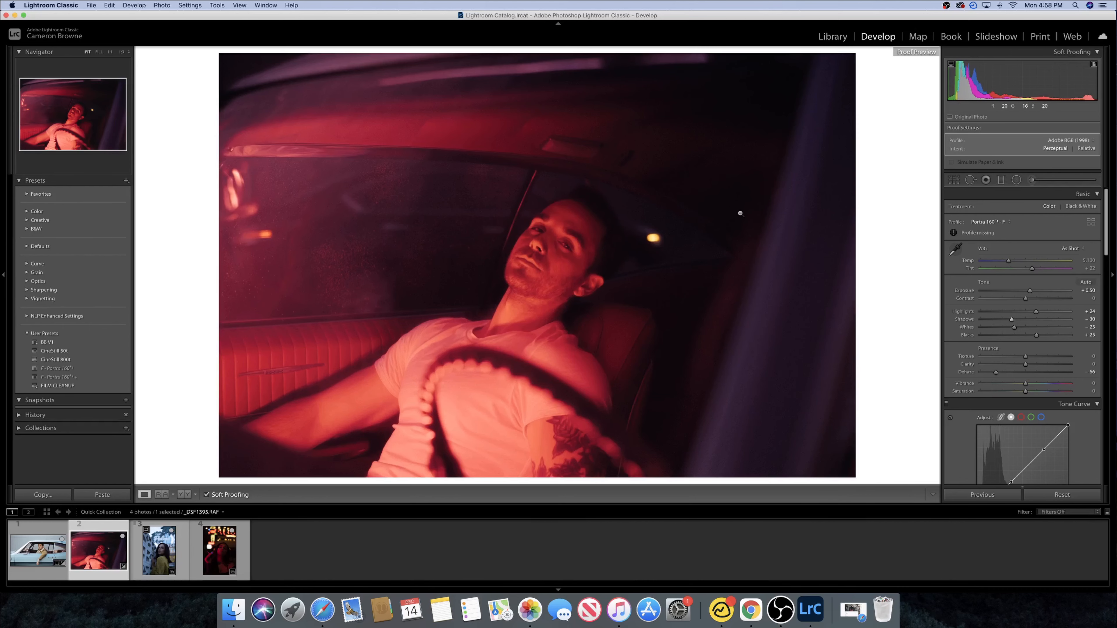
{"action": "left_click", "coordinate": [740, 226]}
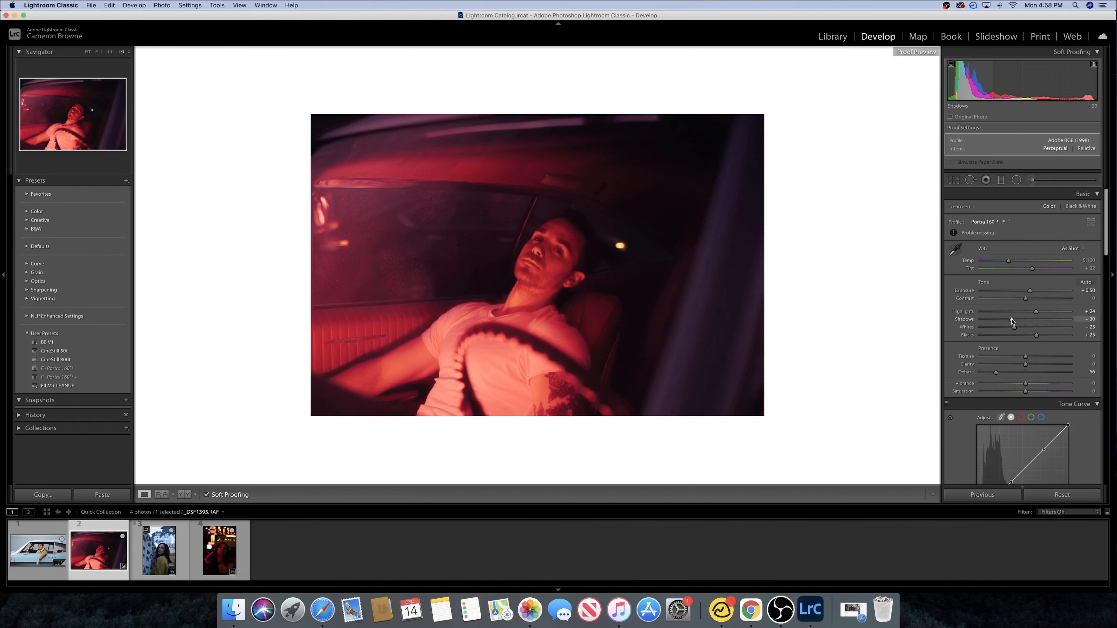
{"action": "left_click_drag", "start_coordinate": [1012, 320], "coordinate": [1013, 322]}
- Set Blacks to +12 and Whites to +3, and nudge Exposure to +0.58
{"action": "left_click_drag", "start_coordinate": [1035, 338], "coordinate": [1032, 338]}
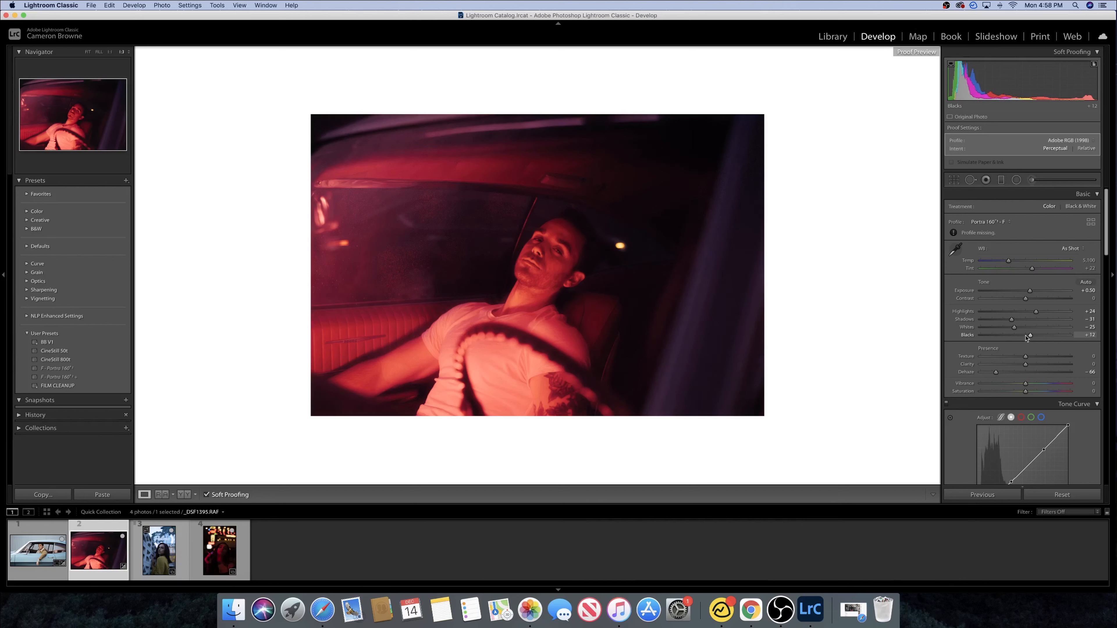
{"action": "left_click_drag", "start_coordinate": [1017, 330], "coordinate": [1033, 331]}
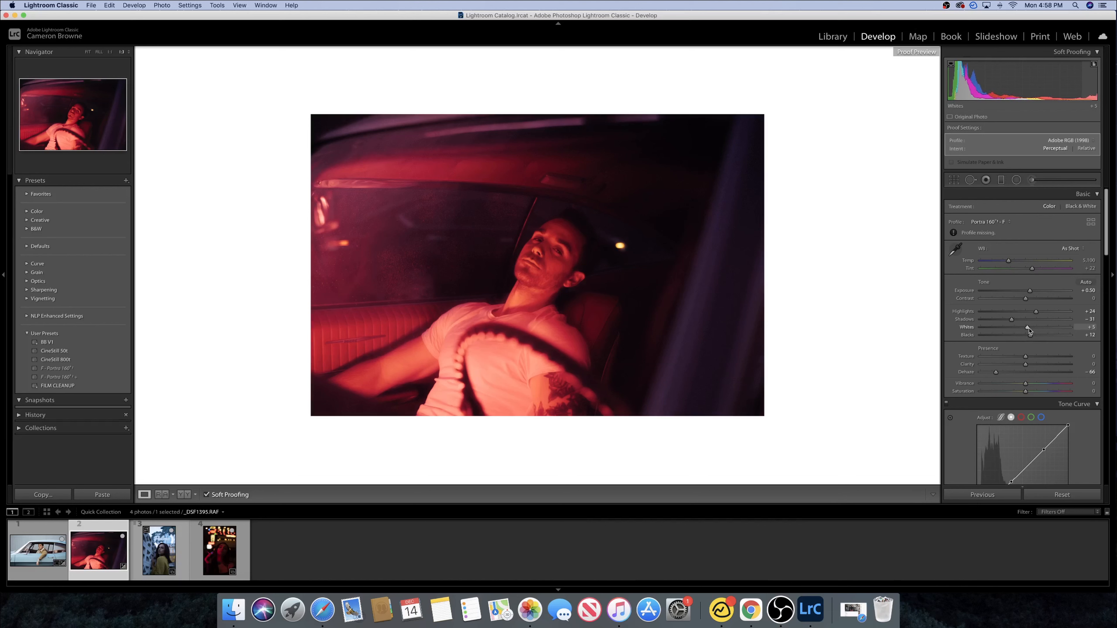
{"action": "left_click_drag", "start_coordinate": [1031, 292], "coordinate": [1032, 292]}
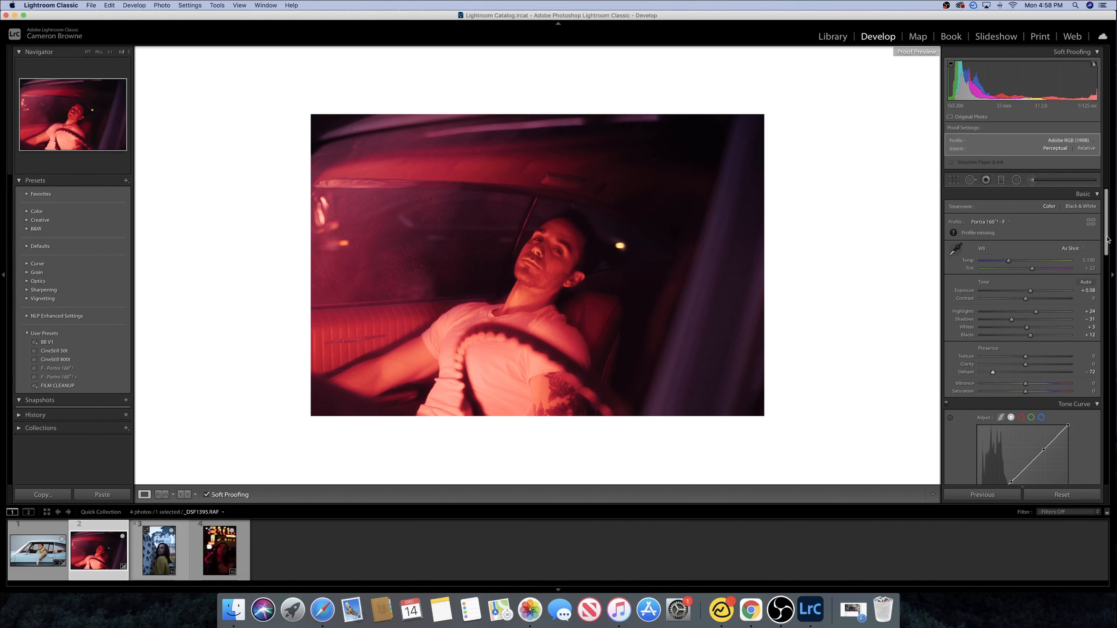
- In Split Toning, set the highlights Saturation to 43
{"action": "scroll", "coordinate": [1107, 239], "scroll_direction": "down", "scroll_amount": 3}
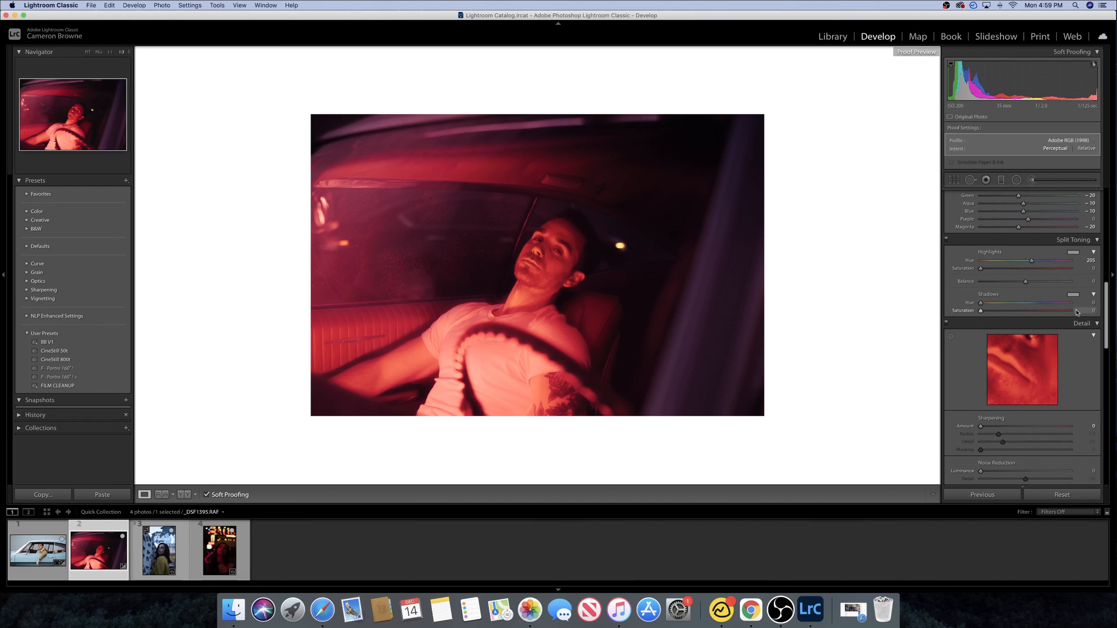
{"action": "mouse_move", "coordinate": [1032, 260]}
{"action": "left_mouse_down"}
{"action": "mouse_move", "coordinate": [1002, 269]}
{"action": "mouse_move", "coordinate": [1020, 272]}
{"action": "left_mouse_up"}
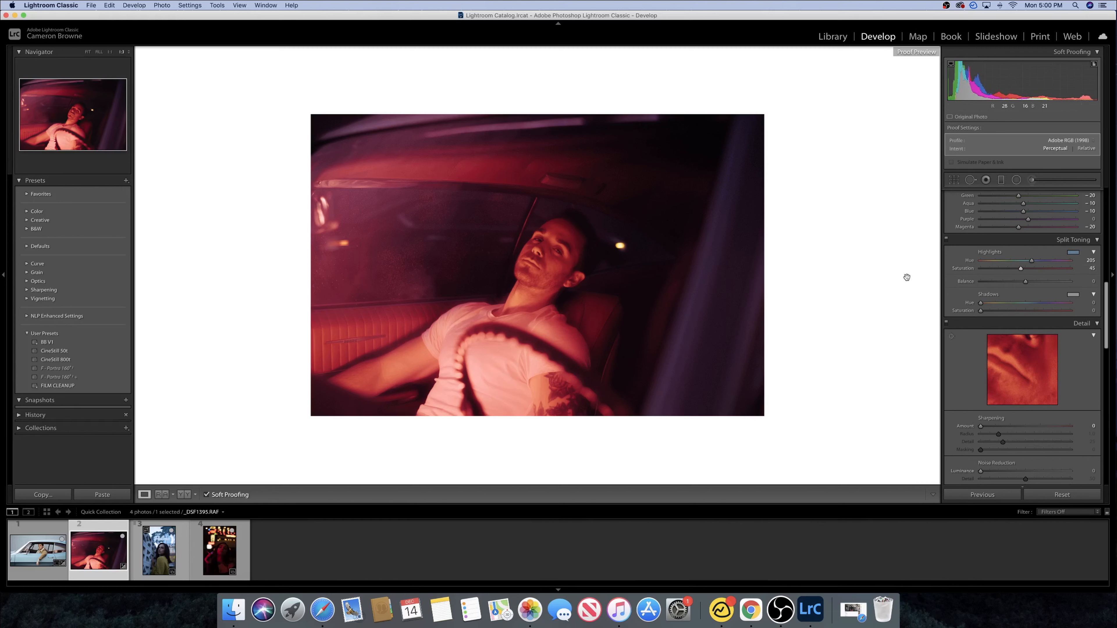
- Warm the white balance, settling on Temp 9,251 and Tint -79
{"action": "scroll", "coordinate": [1036, 276], "scroll_direction": "up", "scroll_amount": 15}
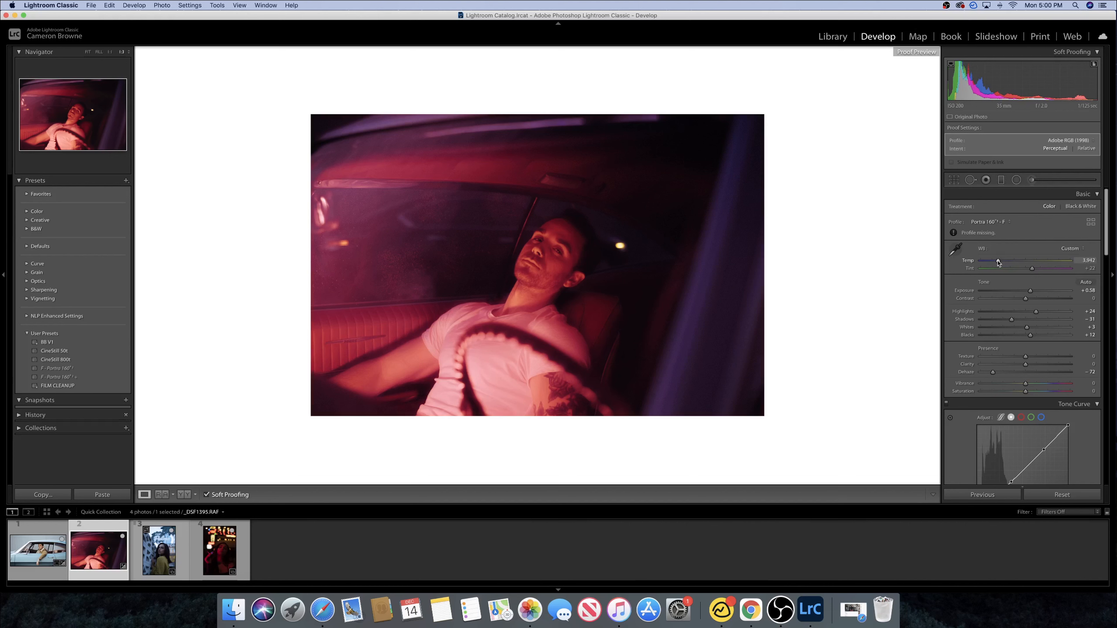
{"action": "left_click_drag", "start_coordinate": [998, 262], "coordinate": [1048, 263]}
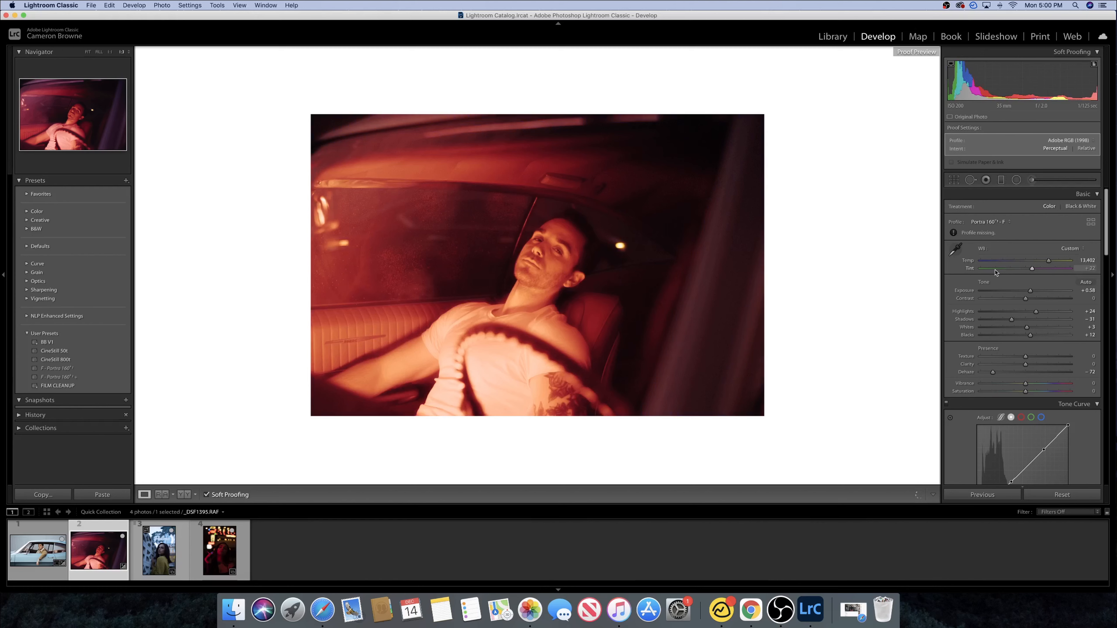
{"action": "left_click", "coordinate": [998, 269]}
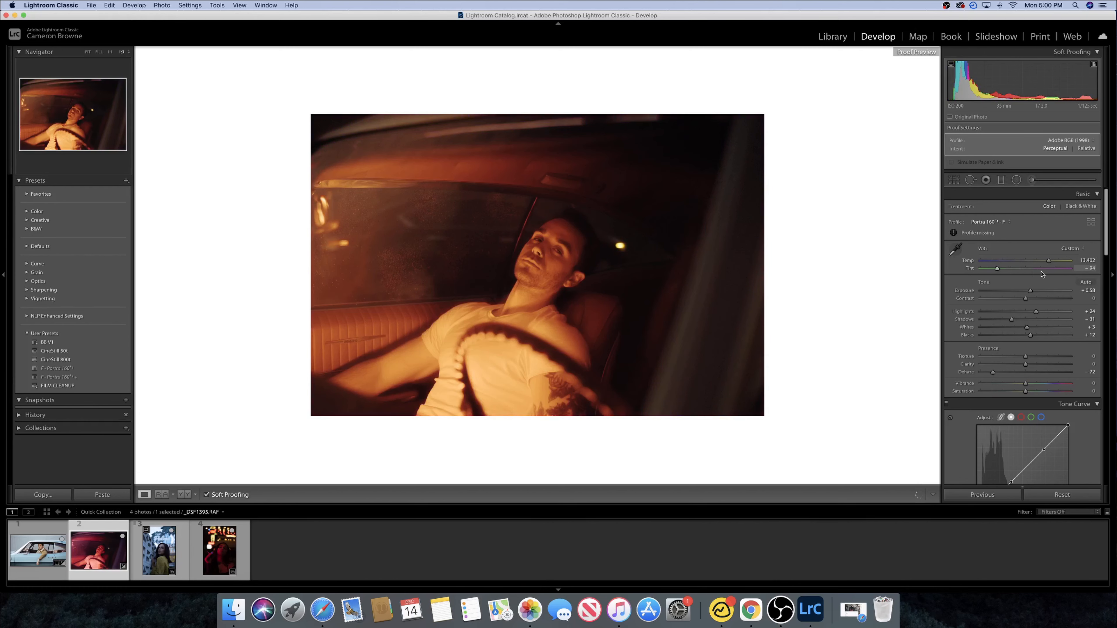
{"action": "scroll", "coordinate": [1043, 272], "scroll_direction": "down", "scroll_amount": 1}
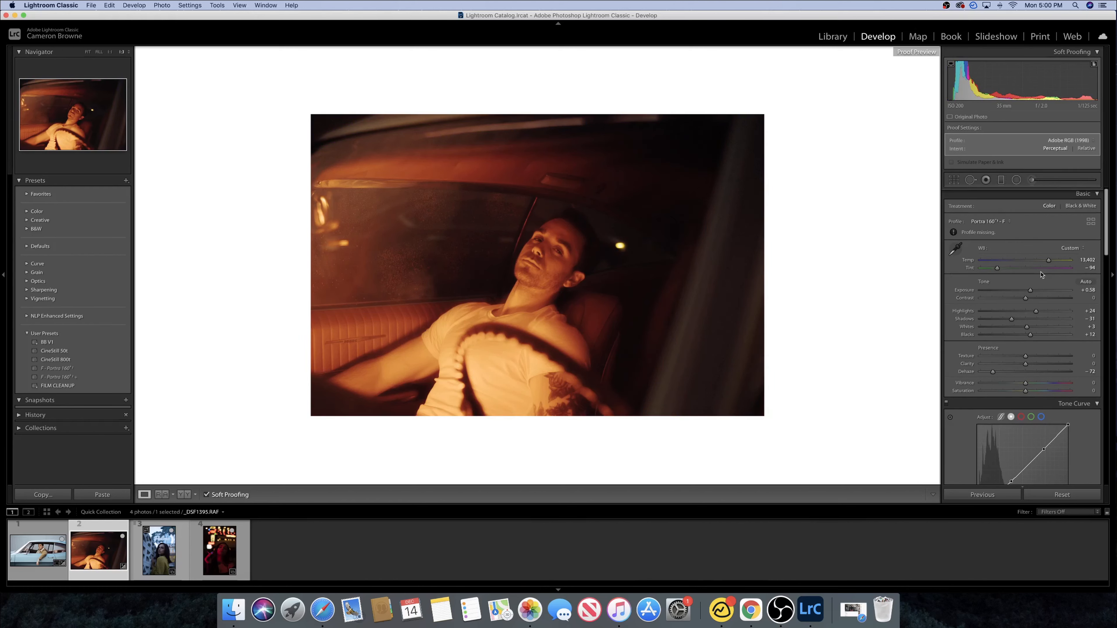
{"action": "left_click", "coordinate": [1041, 268]}
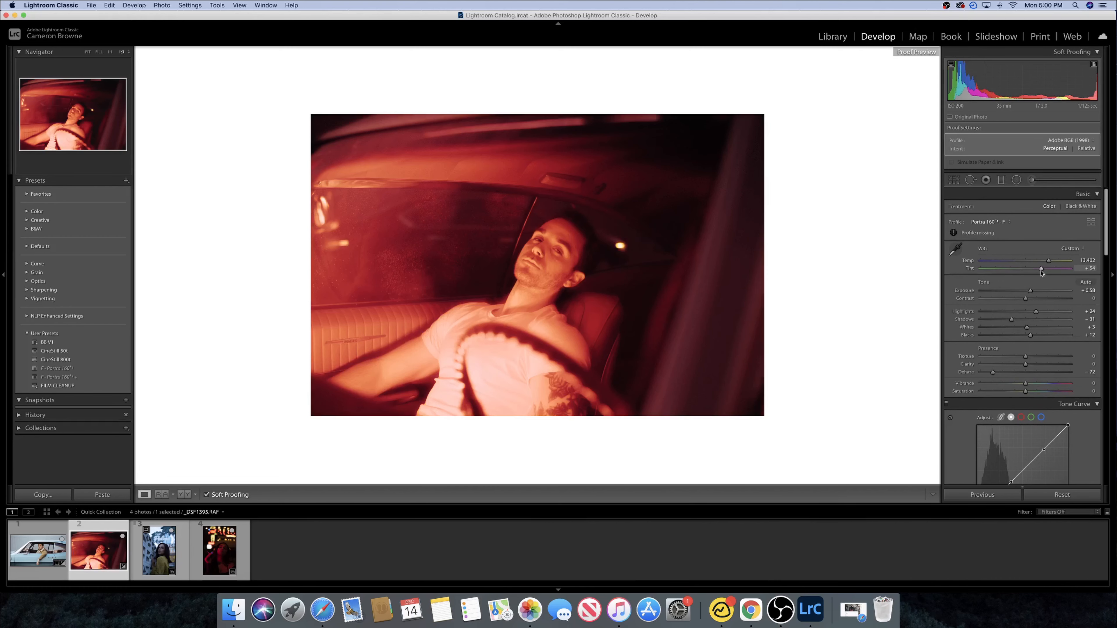
{"action": "scroll", "coordinate": [1010, 271], "scroll_direction": "down", "scroll_amount": 1}
{"action": "left_click", "coordinate": [1005, 267]}
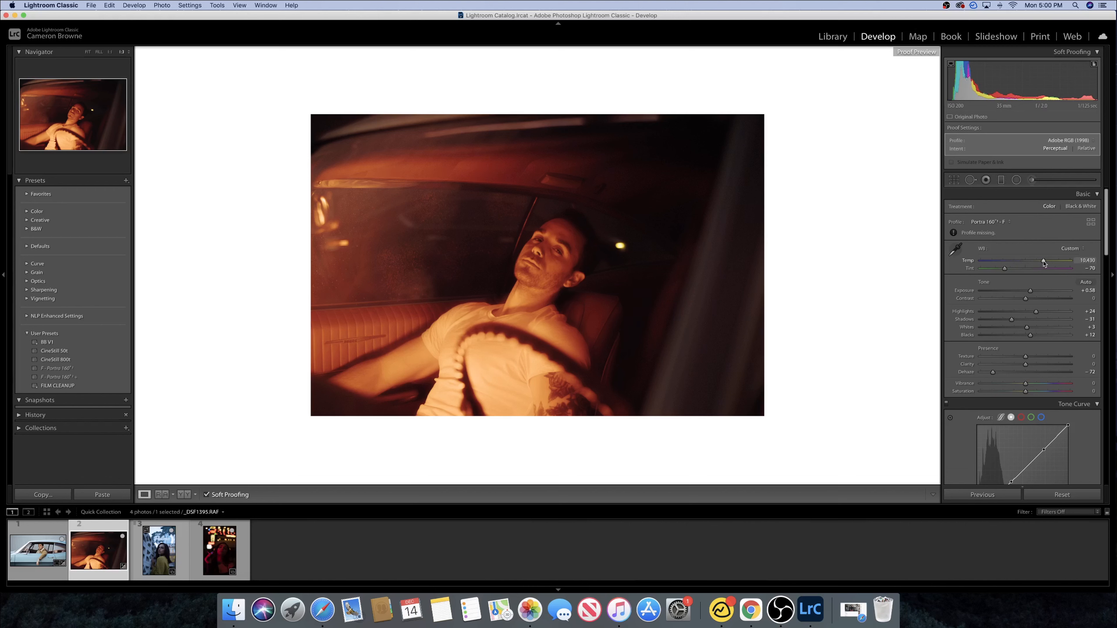
{"action": "left_click_drag", "start_coordinate": [1044, 262], "coordinate": [1039, 263]}
{"action": "left_click", "coordinate": [998, 269]}
{"action": "left_click_drag", "start_coordinate": [998, 269], "coordinate": [1002, 268]}
- Raise the Split Toning highlights Saturation to 49
{"action": "left_click_drag", "start_coordinate": [1105, 216], "coordinate": [1106, 308]}
{"action": "left_click", "coordinate": [1009, 355]}
{"action": "mouse_move", "coordinate": [1020, 315]}
{"action": "left_mouse_down"}
{"action": "mouse_move", "coordinate": [988, 317]}
{"action": "mouse_move", "coordinate": [1040, 316]}
{"action": "mouse_move", "coordinate": [1026, 317]}
{"action": "left_mouse_up"}
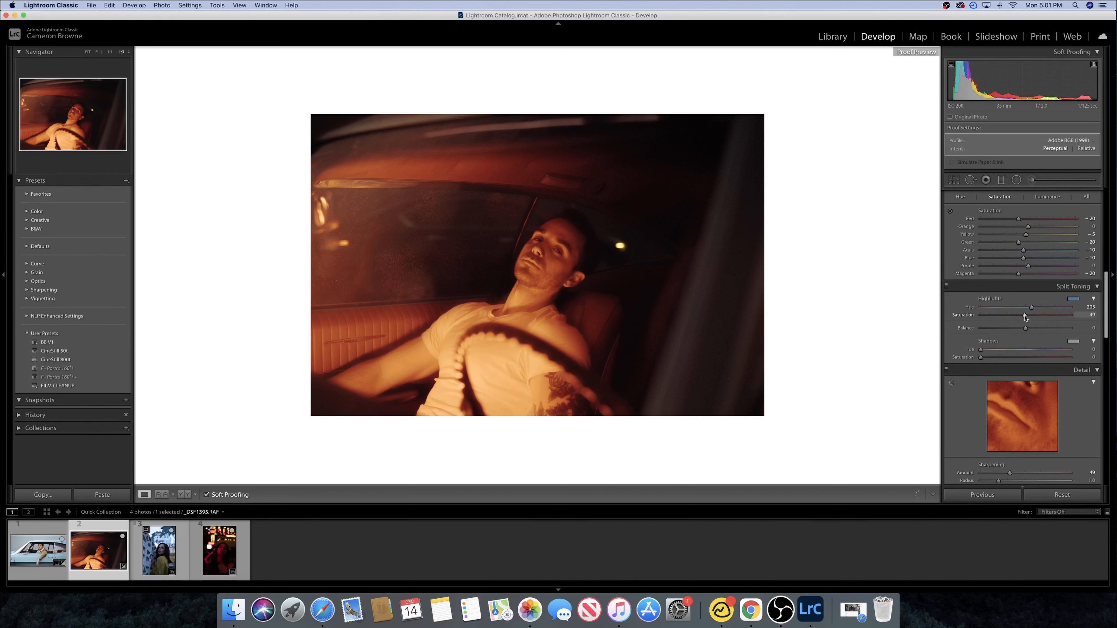
{"action": "scroll", "coordinate": [1023, 352], "scroll_direction": "up", "scroll_amount": 5}
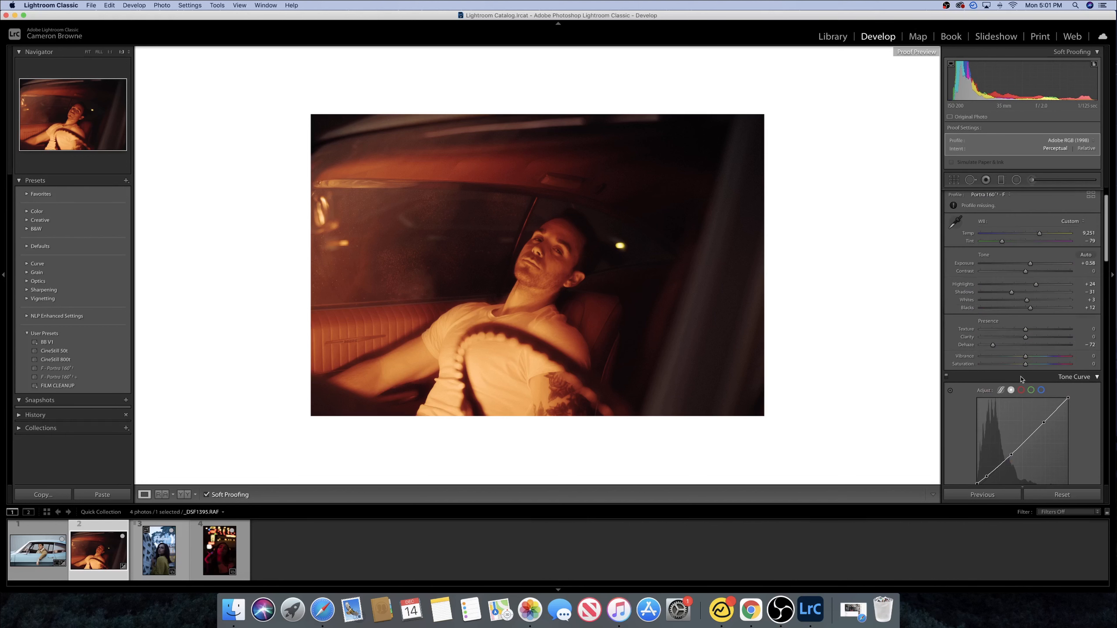
{"action": "left_click_drag", "start_coordinate": [1025, 364], "coordinate": [1038, 368]}
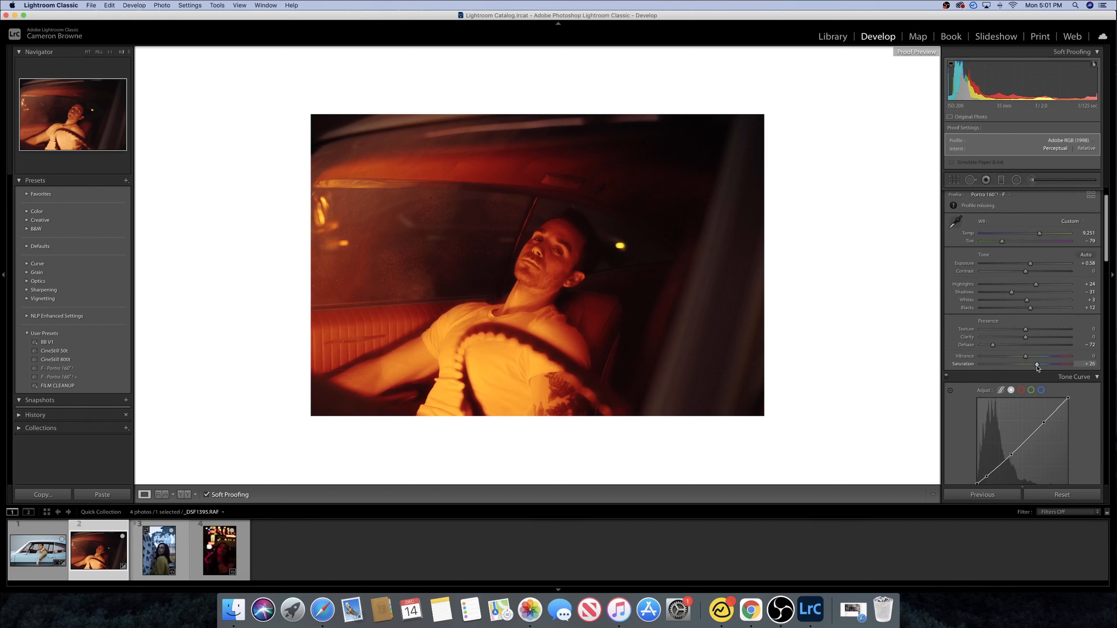
{"action": "left_click_drag", "start_coordinate": [1037, 368], "coordinate": [1026, 368]}
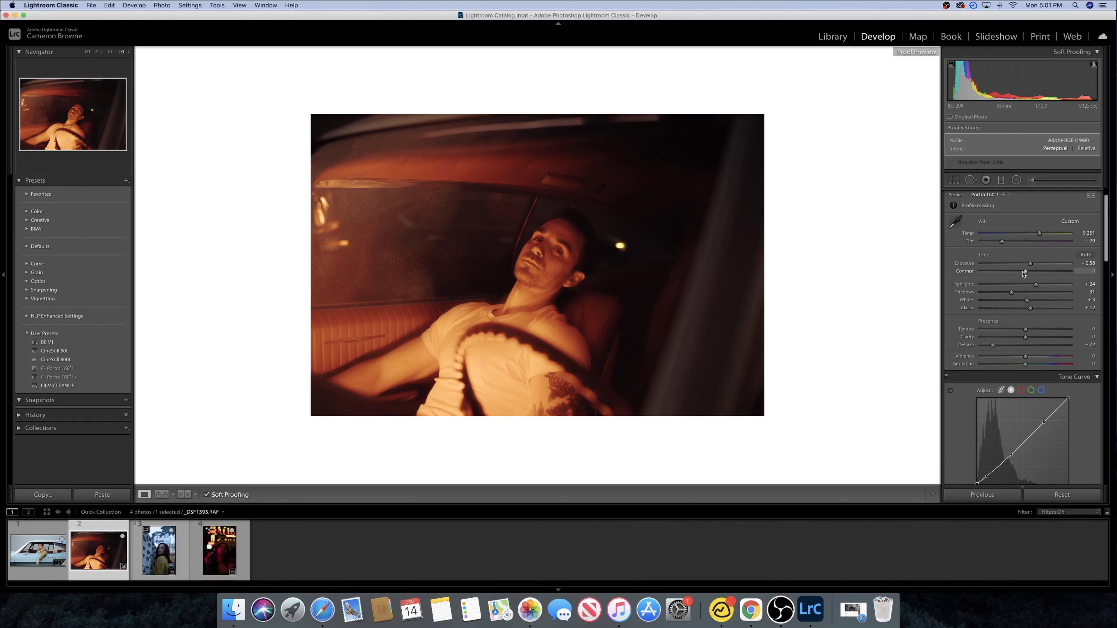
- Crop the photo to a 16 x 9 aspect ratio and reposition the image within the frame
{"action": "left_click_drag", "start_coordinate": [1107, 215], "coordinate": [1107, 217]}
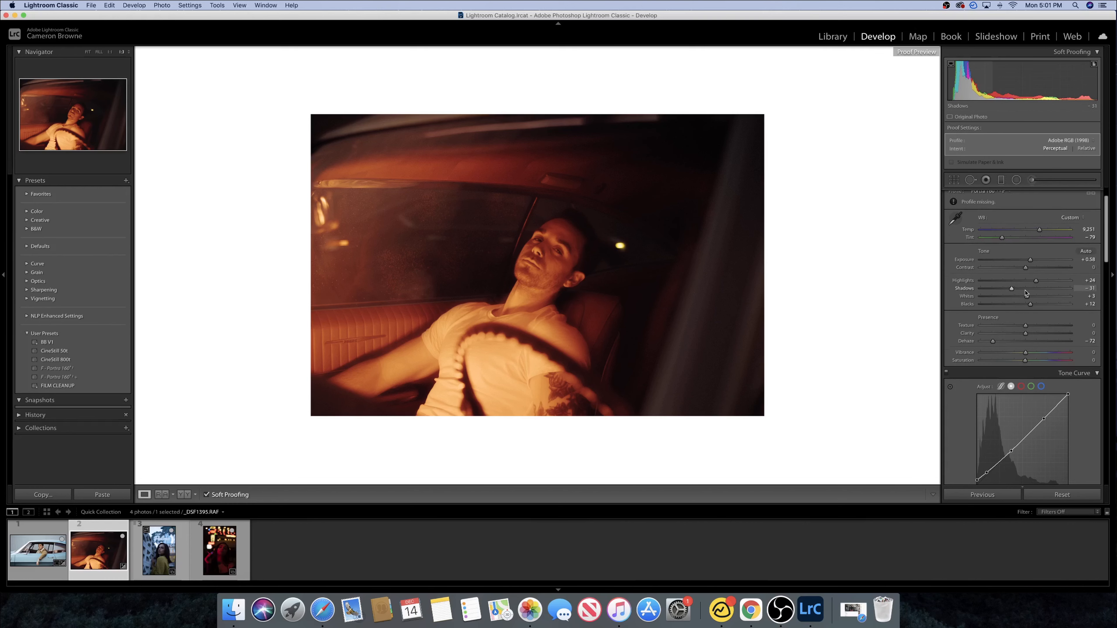
{"action": "left_click", "coordinate": [954, 180]}
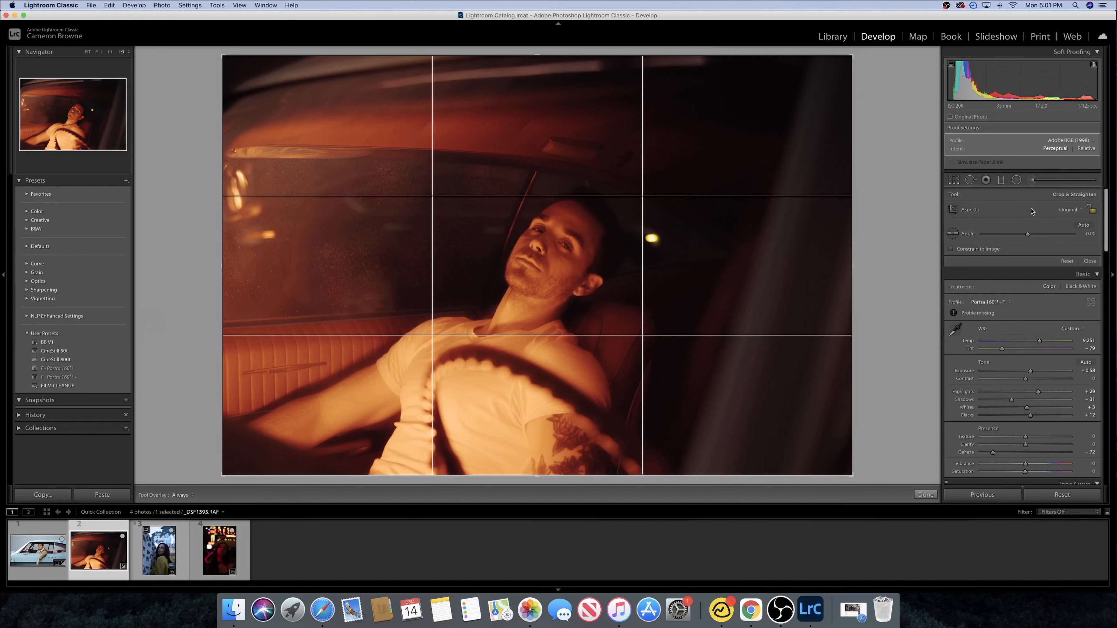
{"action": "left_click", "coordinate": [1078, 210]}
{"action": "left_click", "coordinate": [1031, 268]}
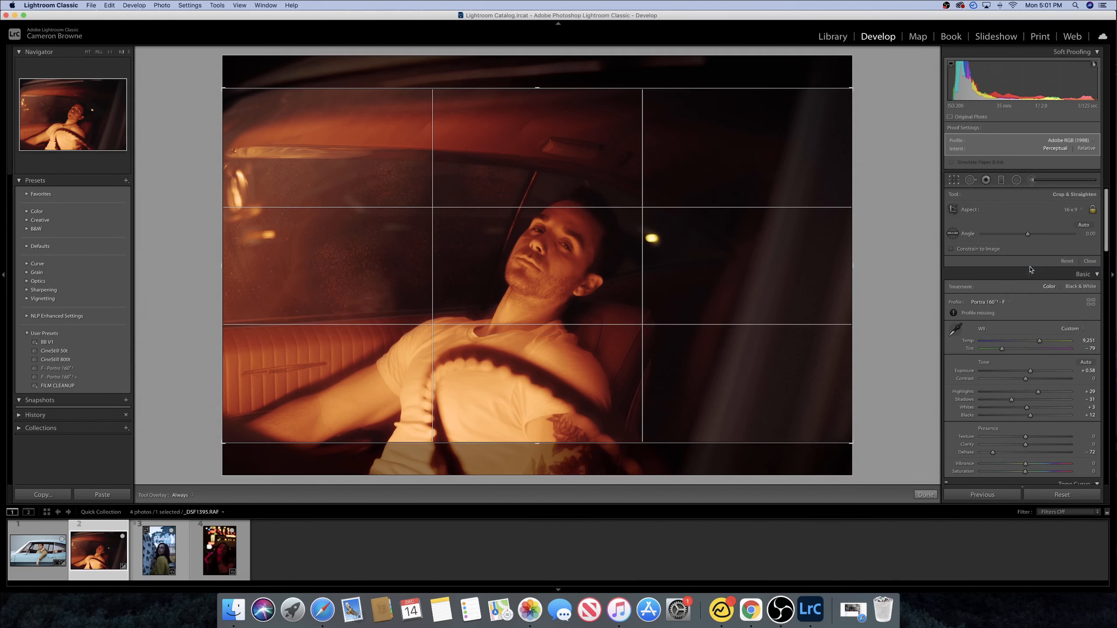
{"action": "left_click_drag", "start_coordinate": [528, 273], "coordinate": [529, 257]}
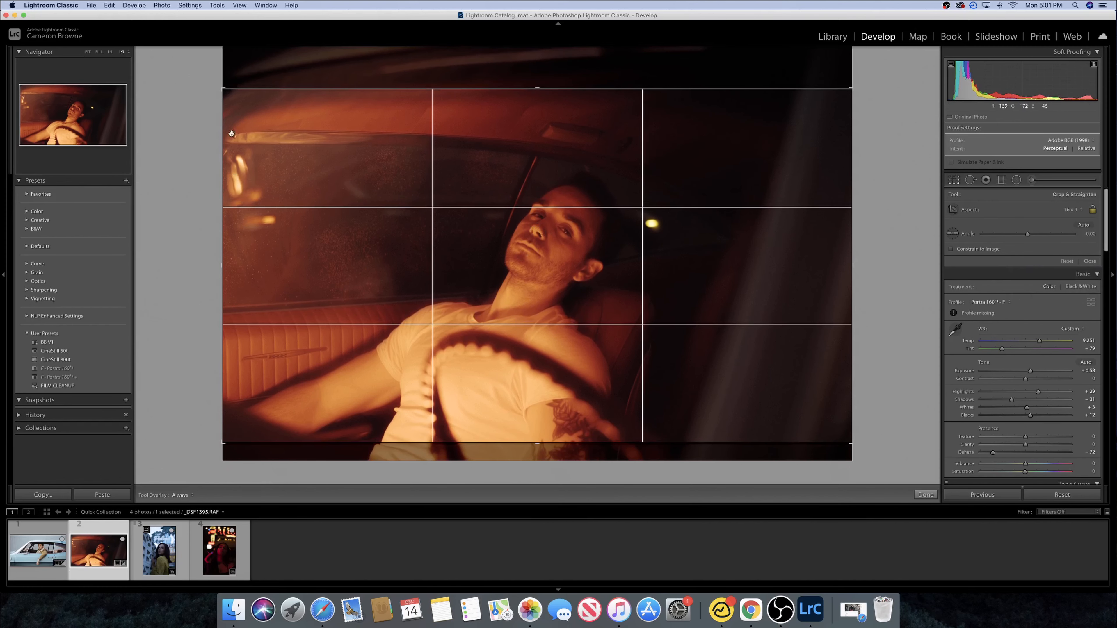
{"action": "left_click", "coordinate": [954, 180]}
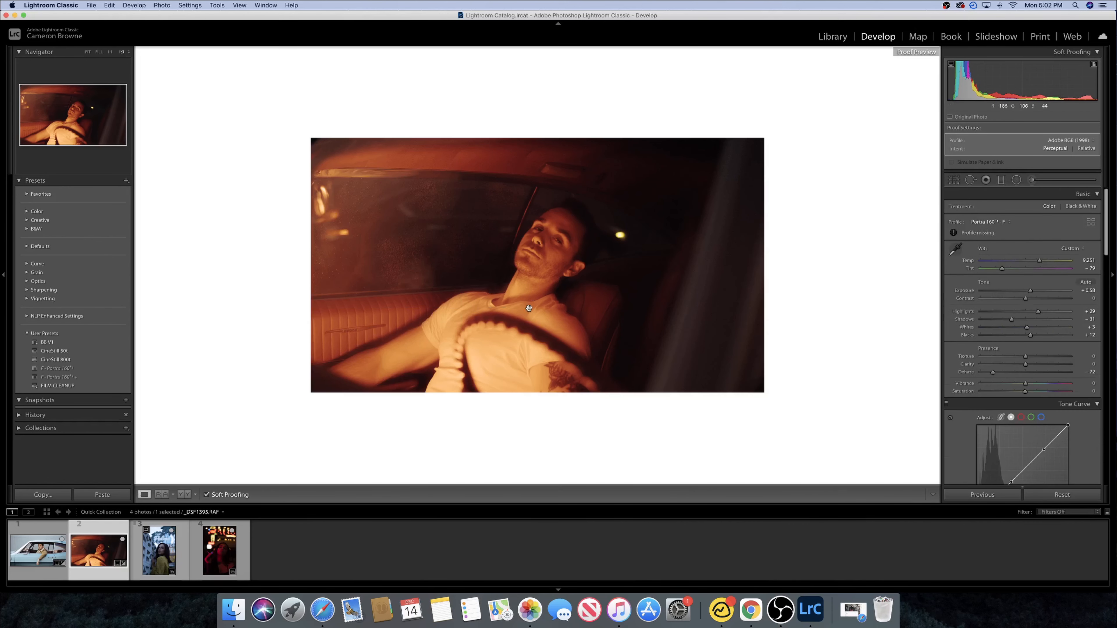